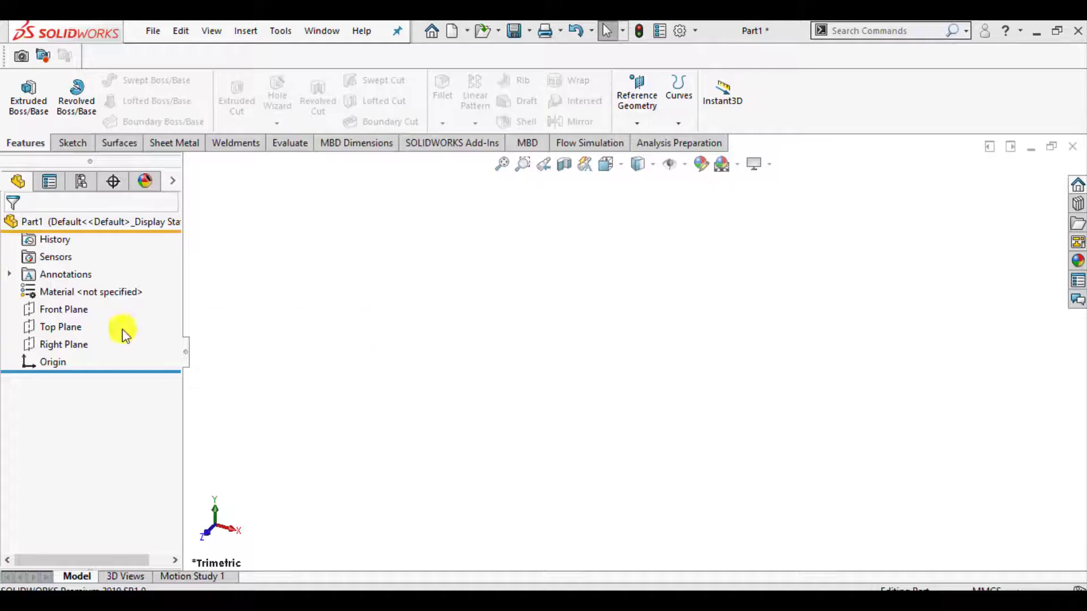
Step: Select Right Plane in the FeatureManager tree as the sketch plane for the channel
click(45, 346)
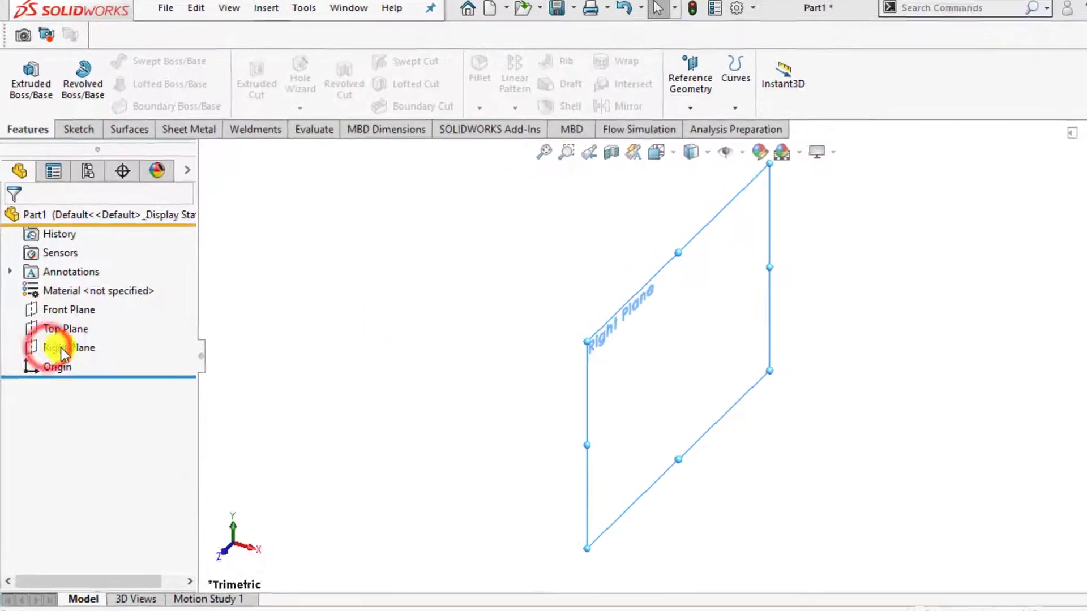
Step: Sketch the bottom flange, vertical web and top flange lines from the origin on Right Plane
click(83, 324)
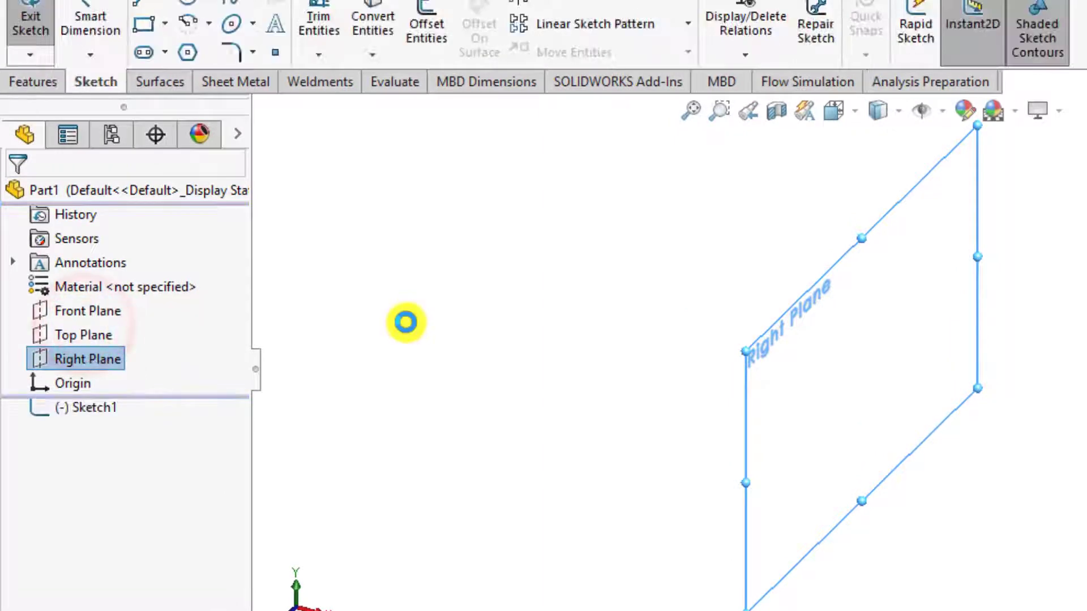
click(422, 322)
click(142, 4)
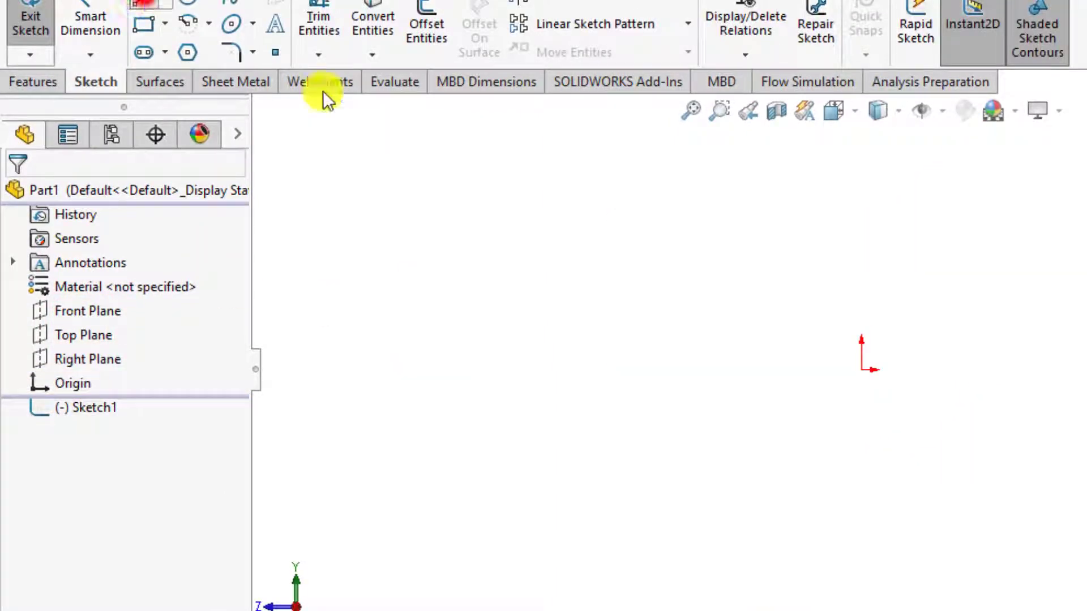
click(985, 370)
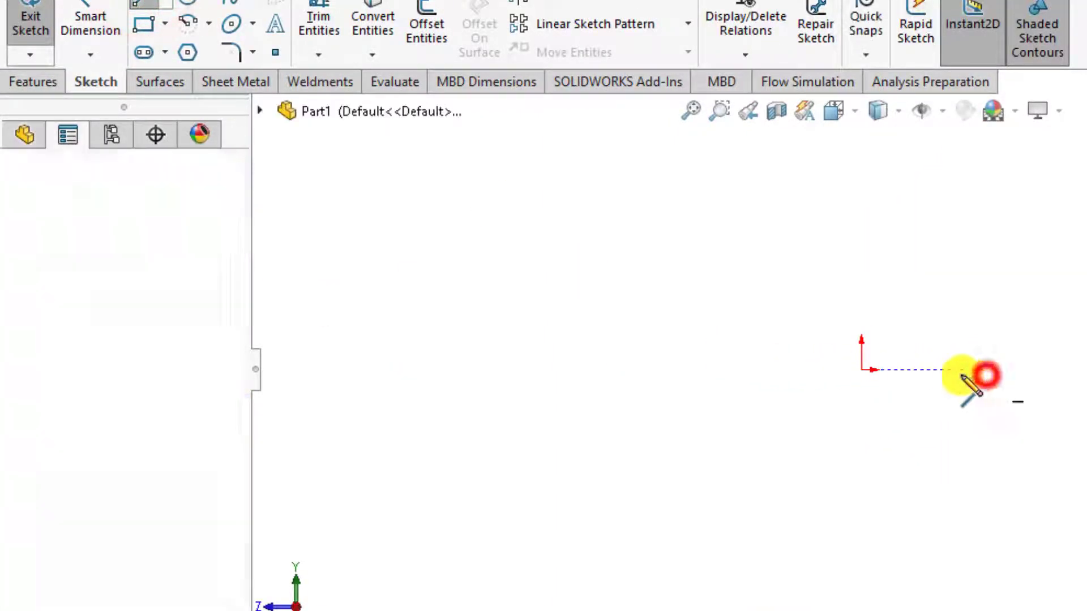
click(862, 369)
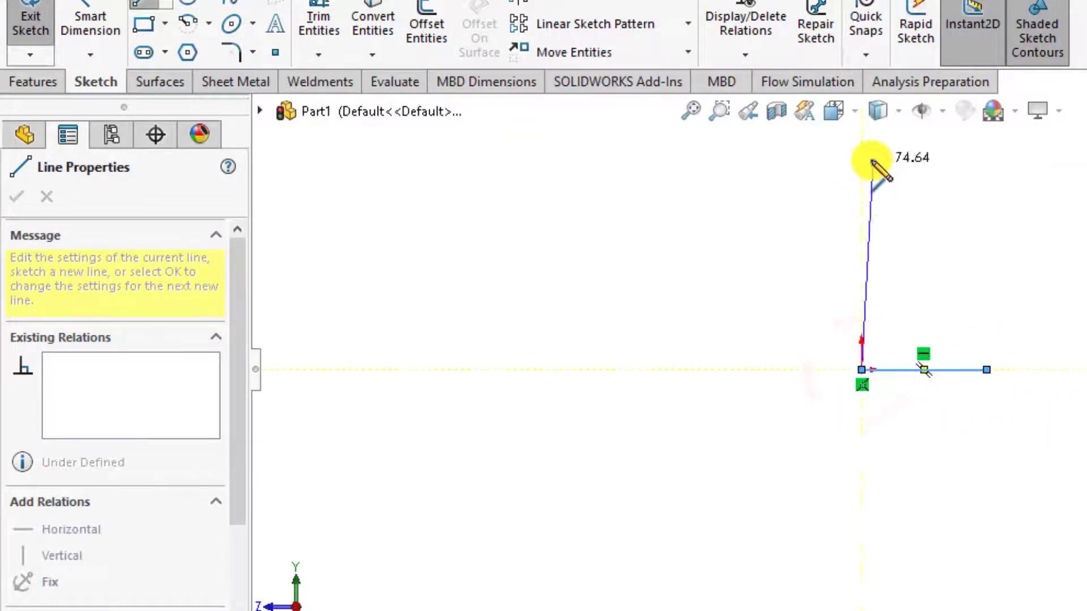
click(862, 159)
click(987, 160)
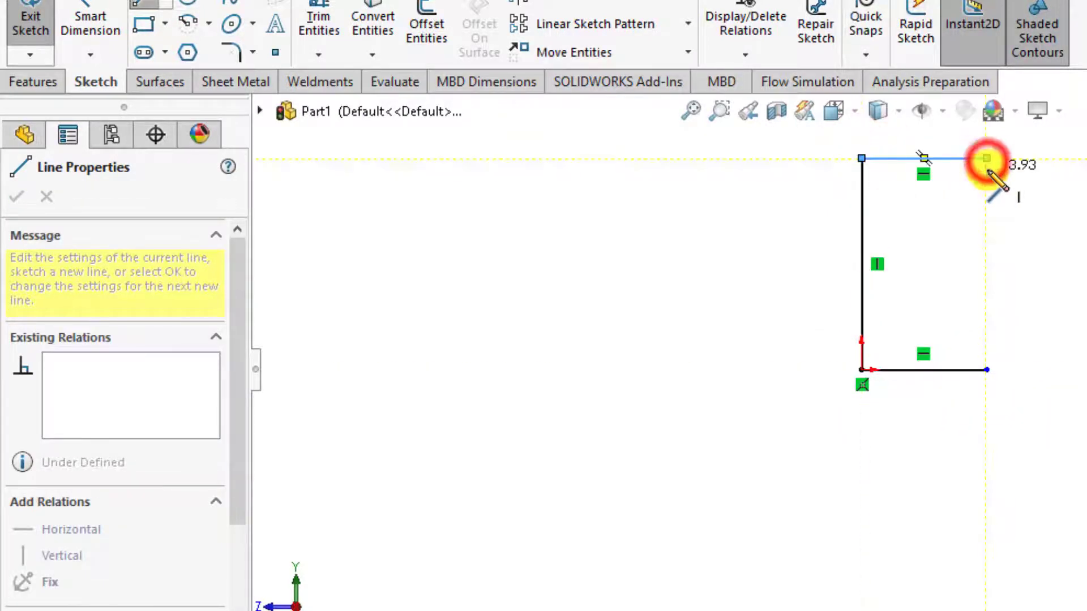
key(Escape)
Step: Add an Equal relation between the top and bottom flange lines
scroll(1028, 135, down, 2)
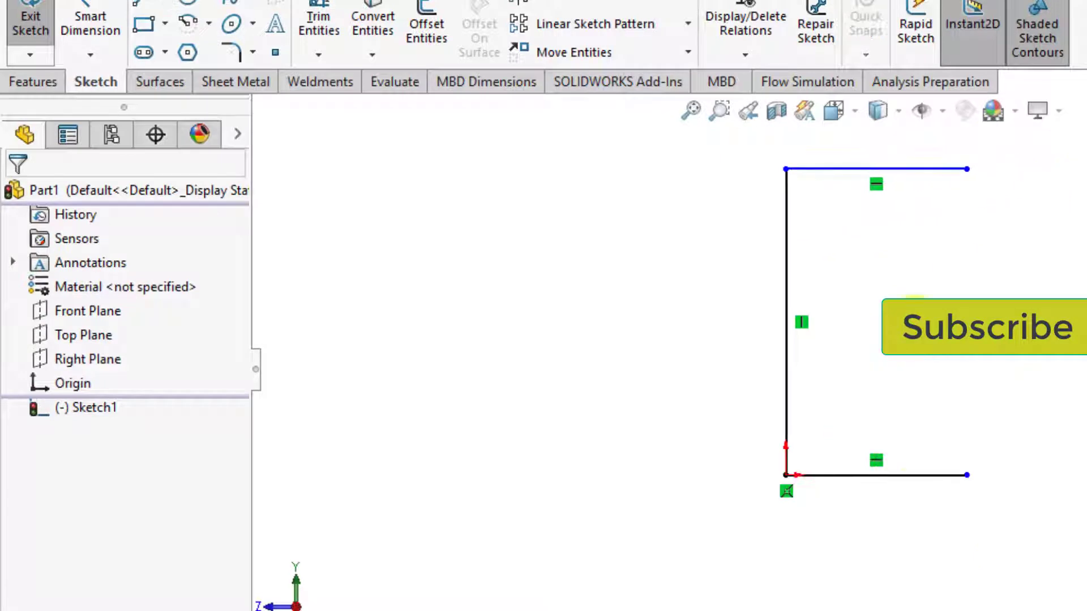
click(915, 475)
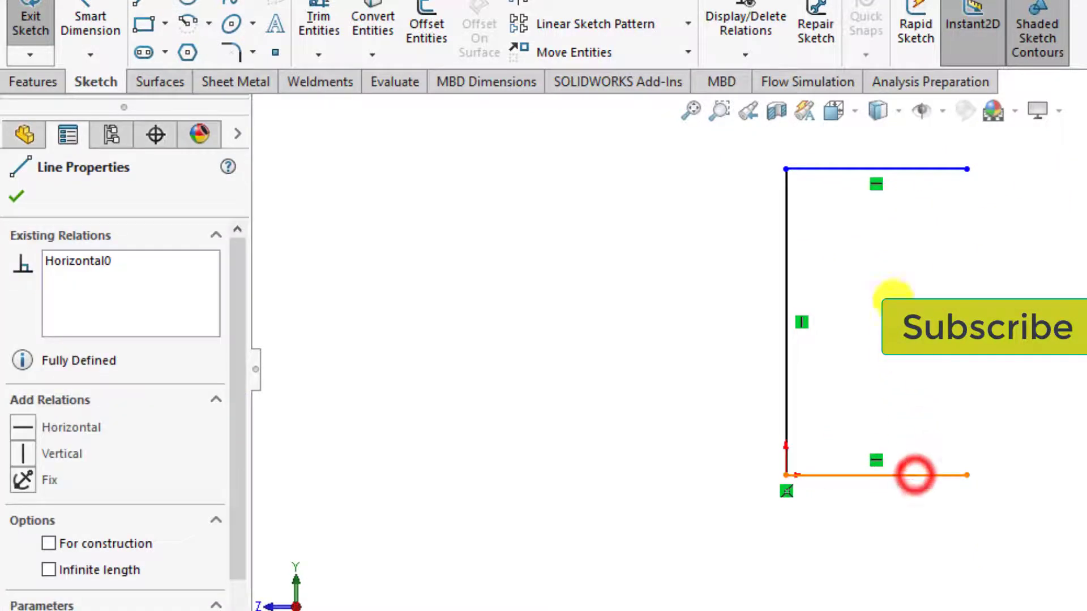
ctrl+click(917, 167)
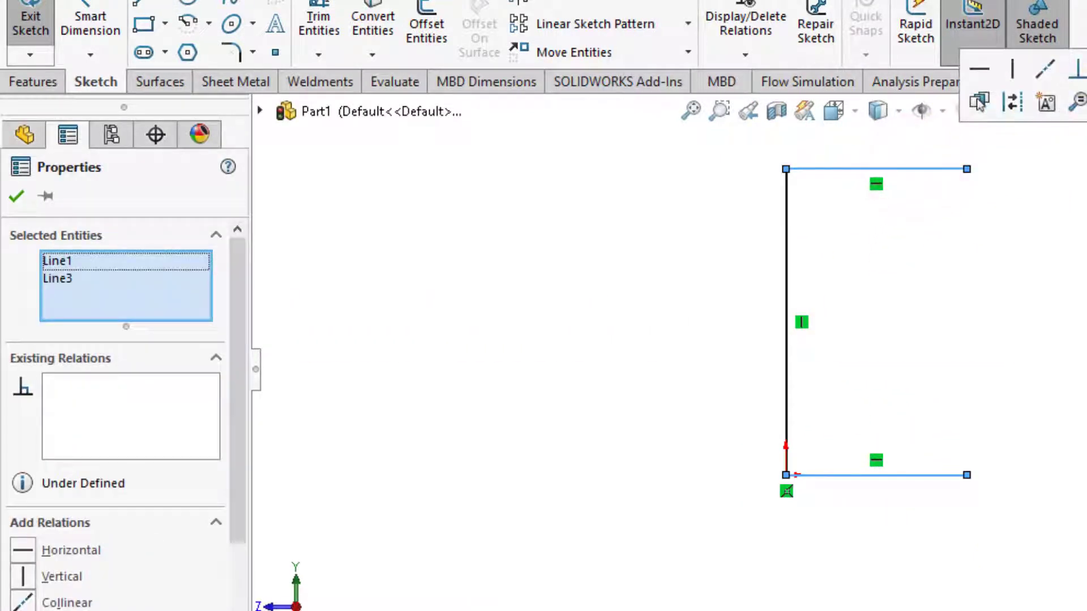
click(1056, 85)
click(16, 196)
Step: Dimension the bottom flange to 10 mm and the web to 20 mm, then exit the sketch
click(90, 23)
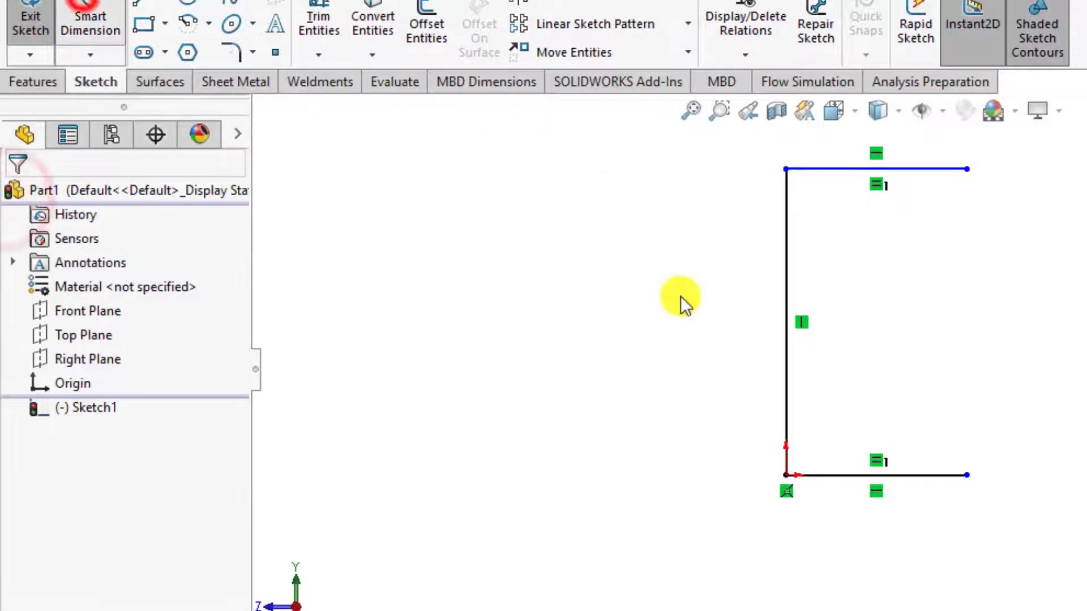
click(913, 470)
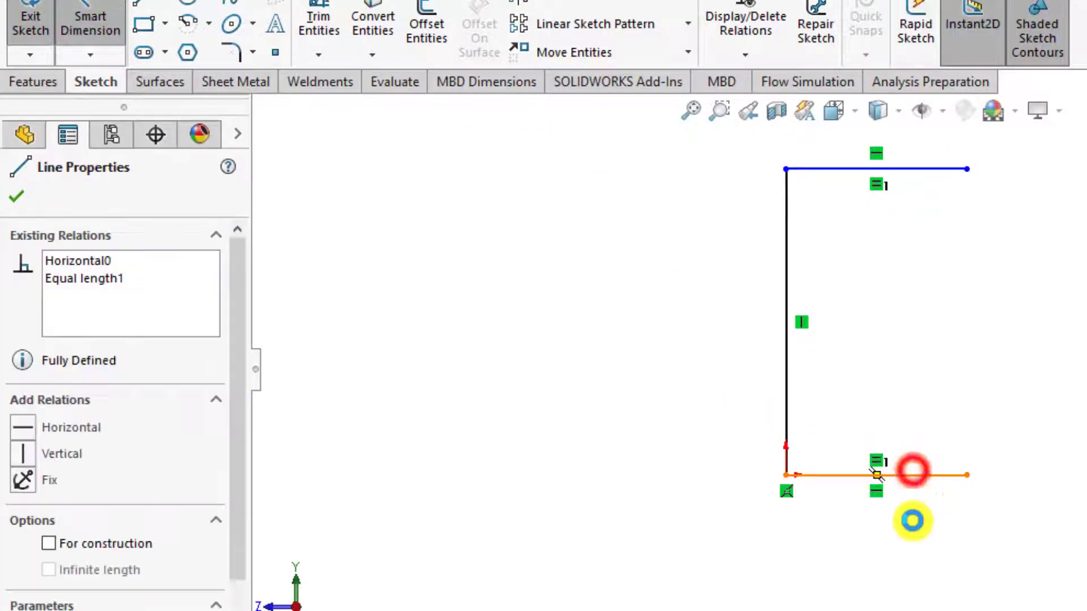
click(913, 553)
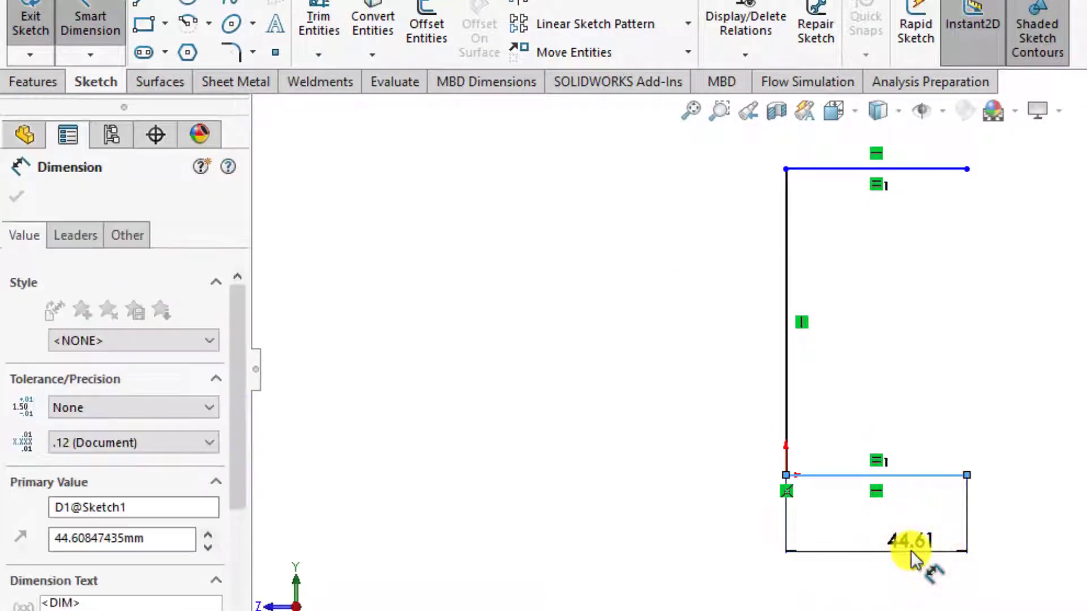
text(10)
key(Return)
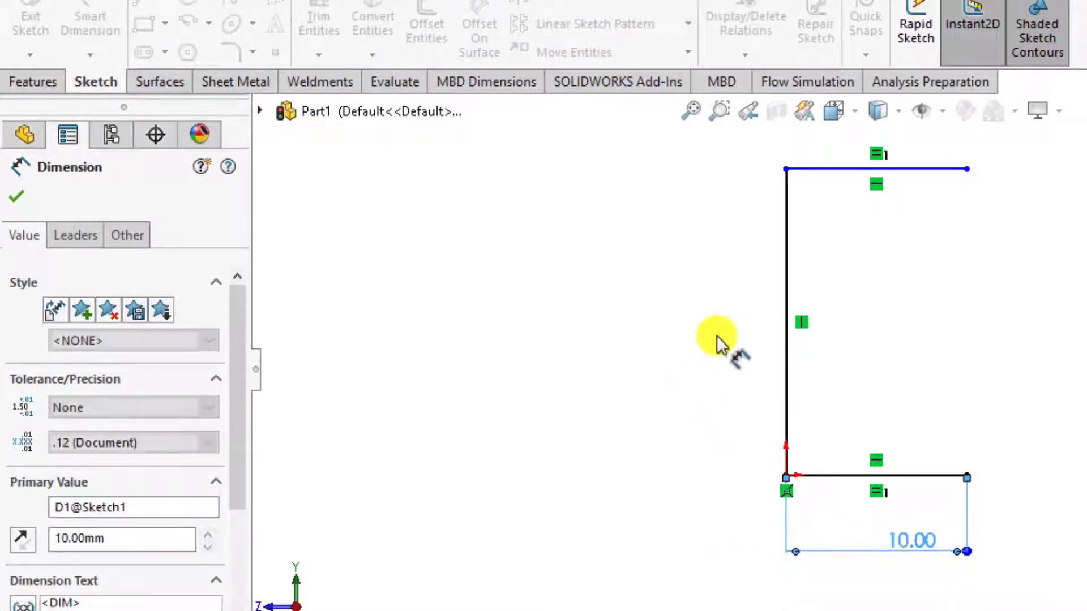
click(787, 351)
click(704, 351)
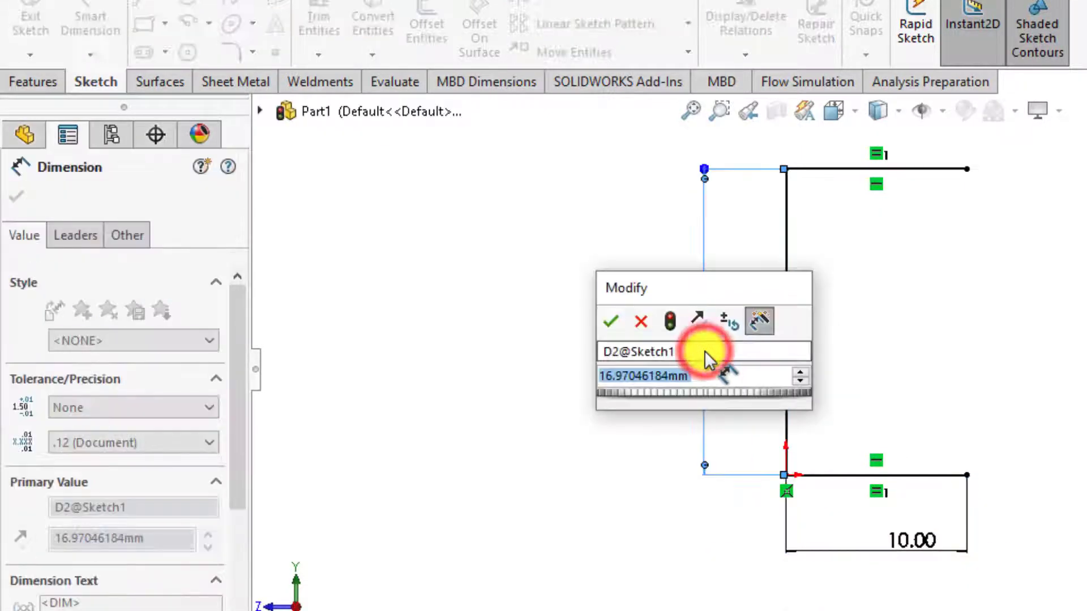
text(20)
key(Return)
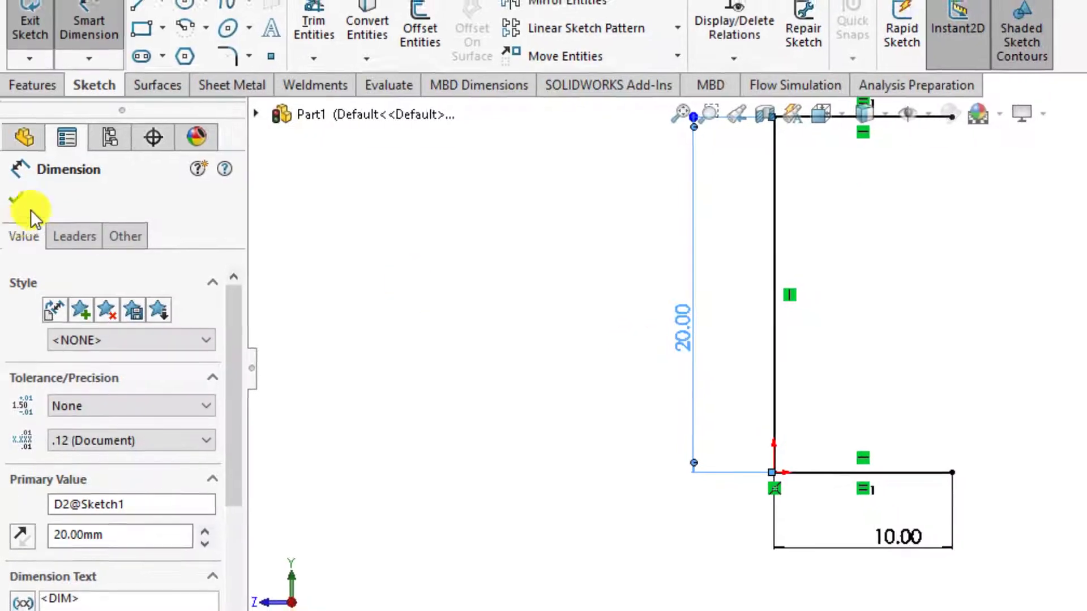
click(16, 219)
click(381, 407)
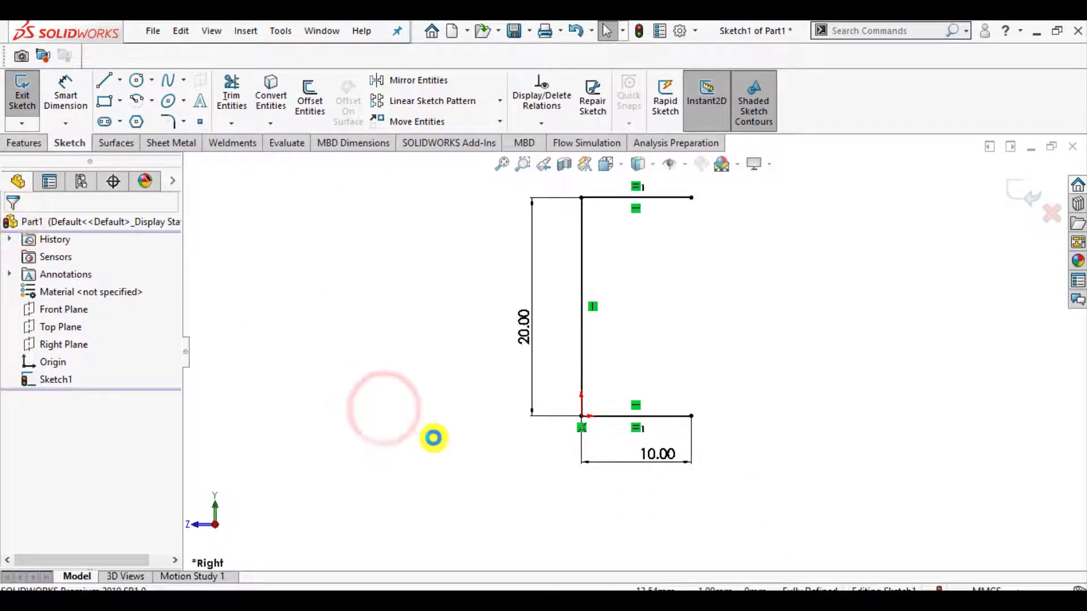
click(1014, 194)
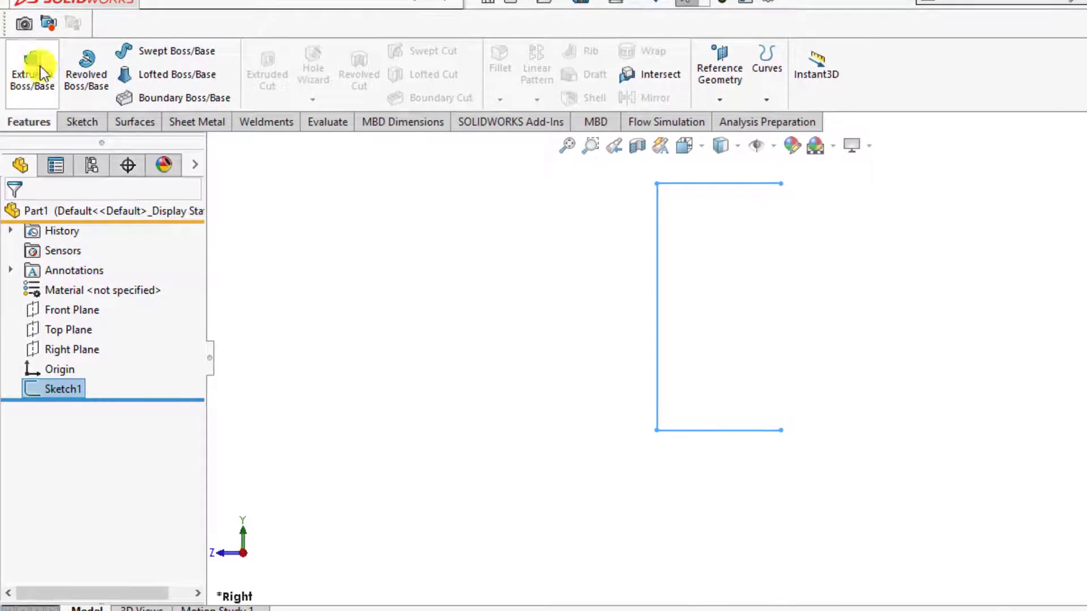
Step: Set up an extrusion of the channel with 100 mm blind depth and 1 mm thin-wall thickness
click(40, 71)
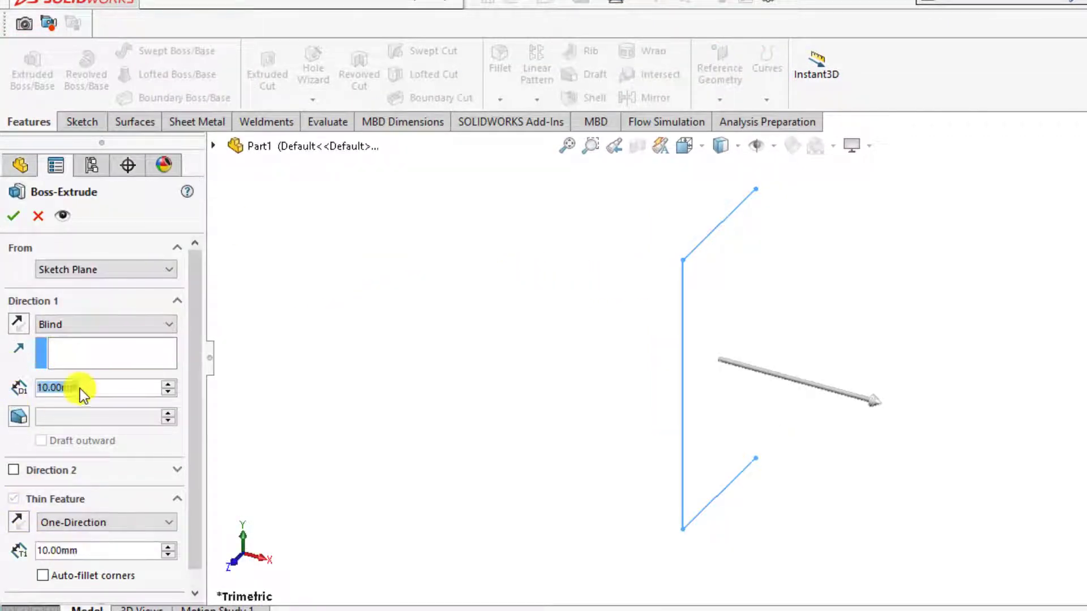
text(100)
key(Return)
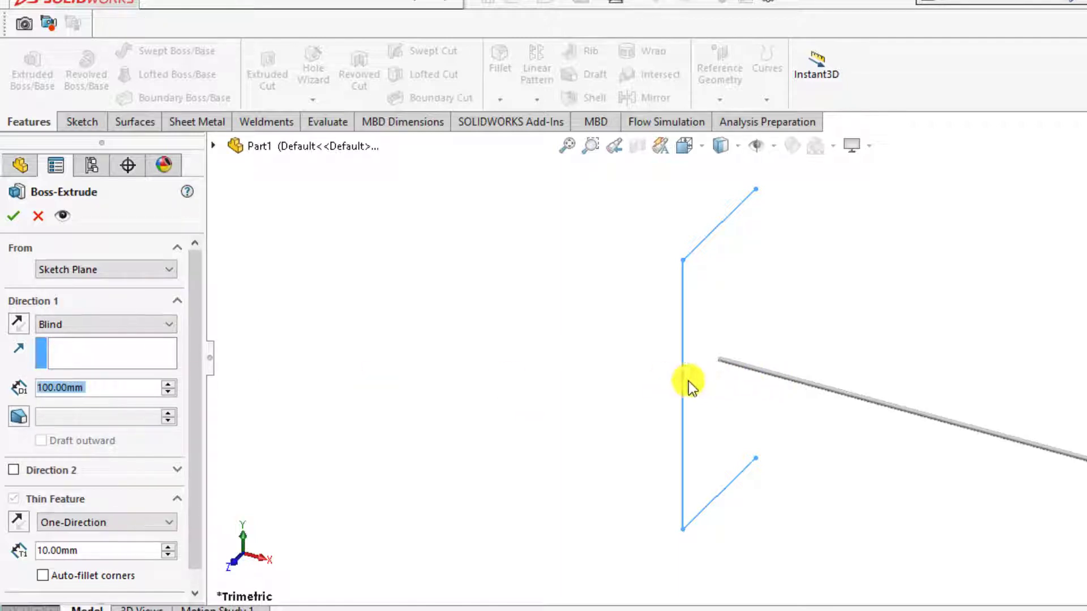
click(682, 385)
drag(195, 490, 195, 505)
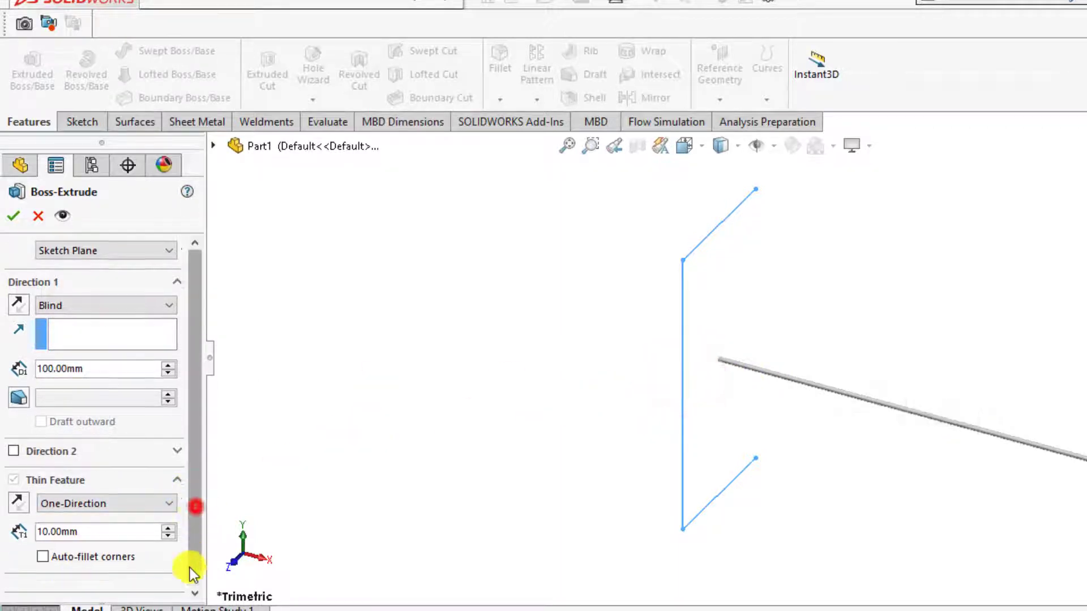
double_click(44, 530)
text(1)
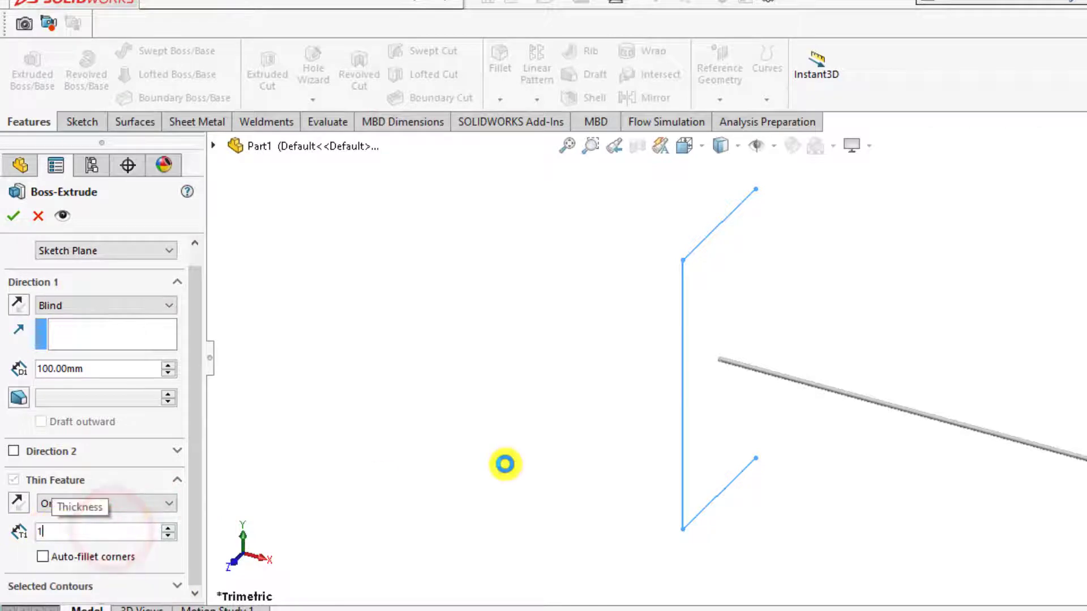
key(Return)
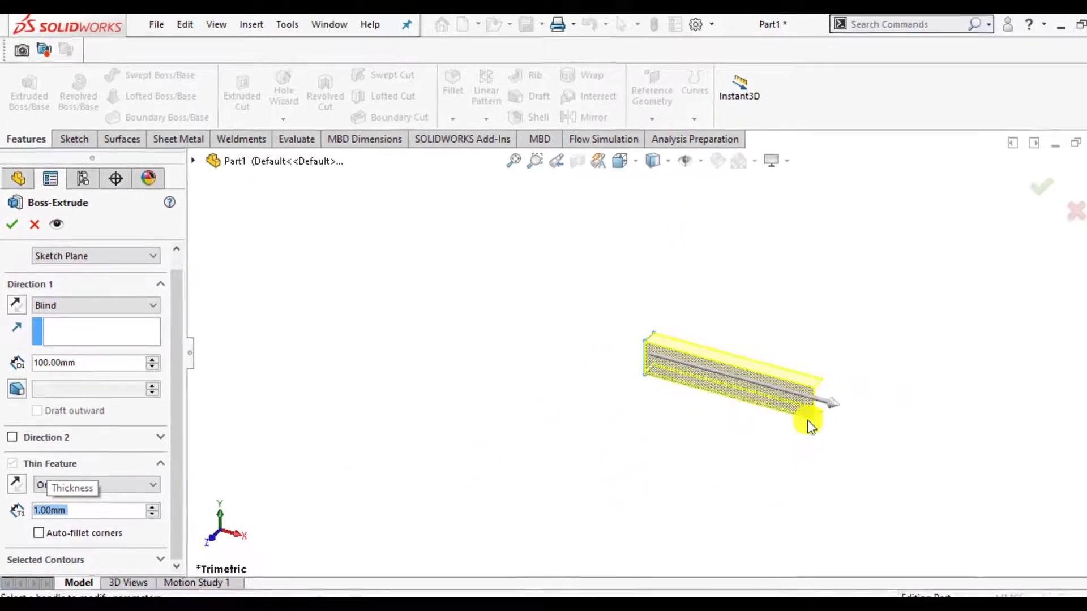
Step: Inspect the thin-walled preview, accept the extrusion, and orbit the beam to an oblique view
mouse_move(644, 315)
middle_down()
mouse_move(723, 388)
mouse_move(453, 258)
middle_up()
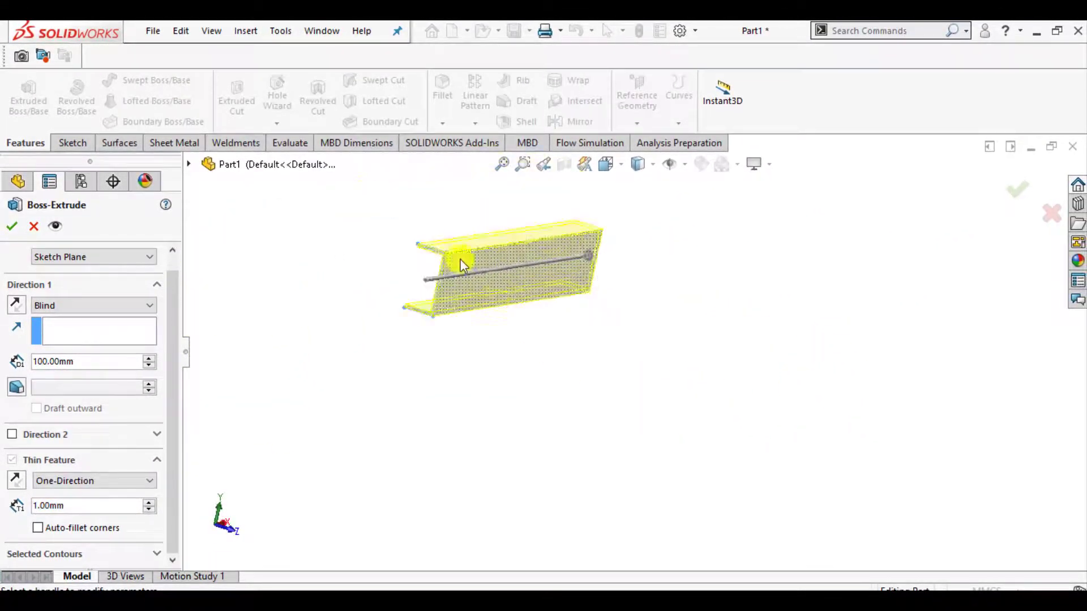
scroll(467, 306, down, 5)
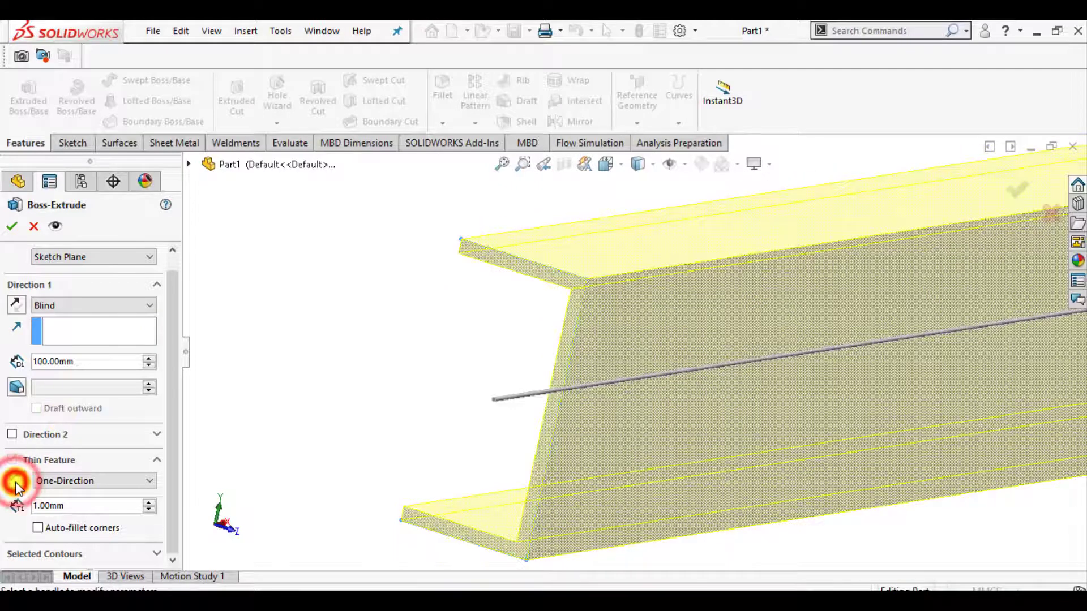
click(11, 226)
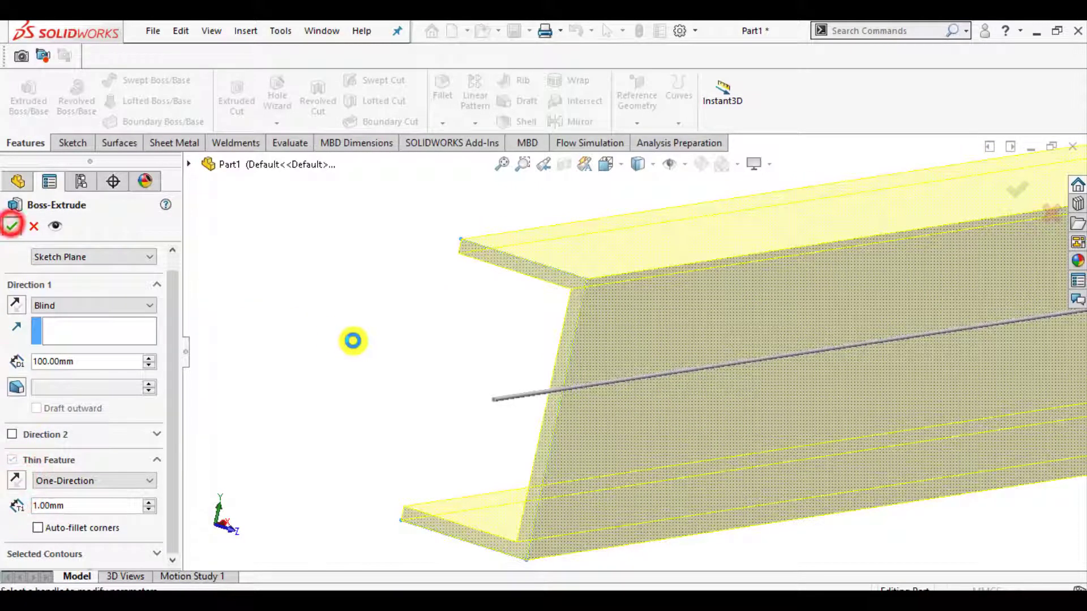
click(390, 347)
scroll(701, 400, up, 5)
mouse_move(701, 401)
middle_down()
mouse_move(610, 370)
mouse_move(823, 400)
mouse_move(670, 468)
mouse_move(612, 315)
mouse_move(663, 440)
mouse_move(684, 419)
mouse_move(647, 453)
middle_up()
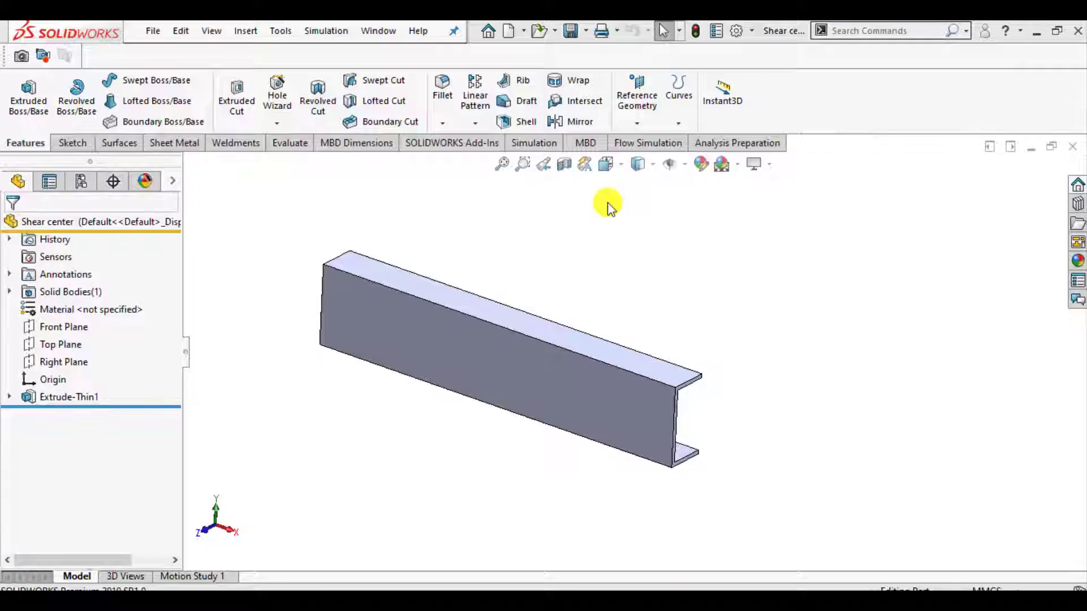
Step: Start a new static Simulation study and select its default name Static 1 for renaming
click(437, 144)
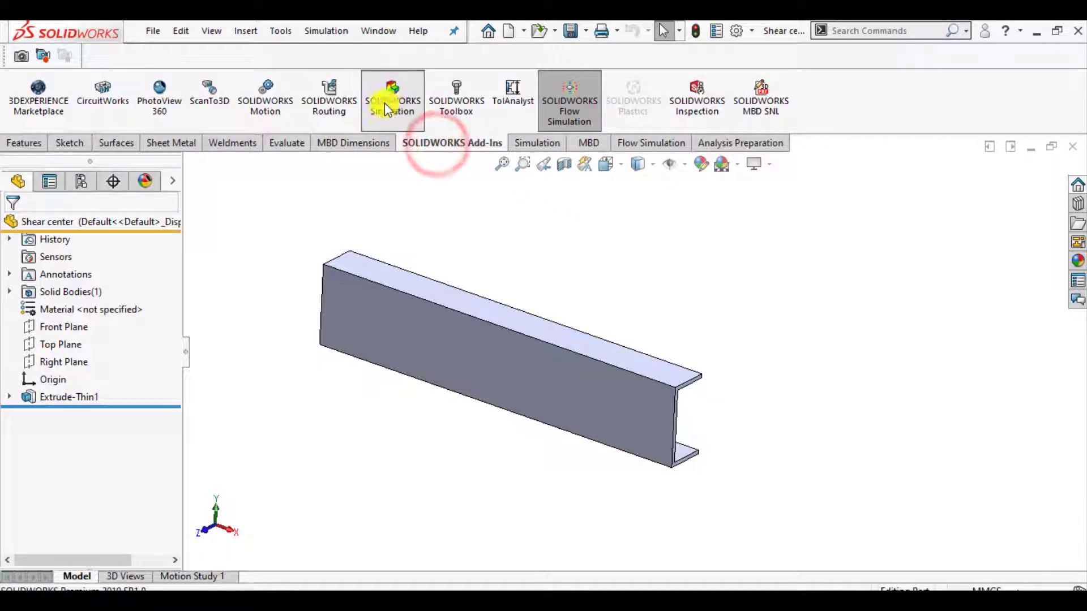
click(529, 142)
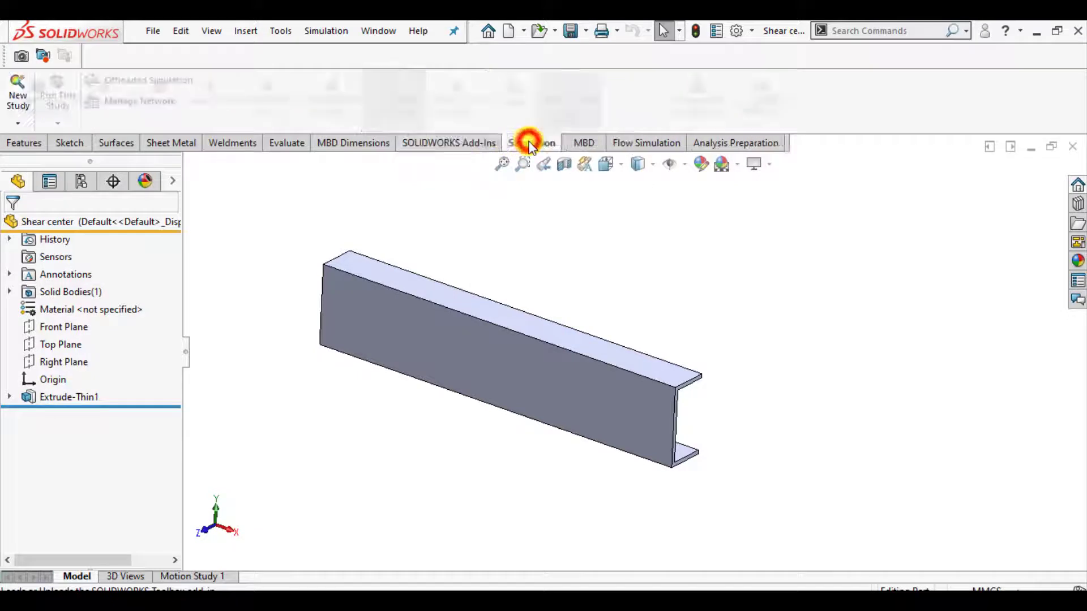
click(18, 93)
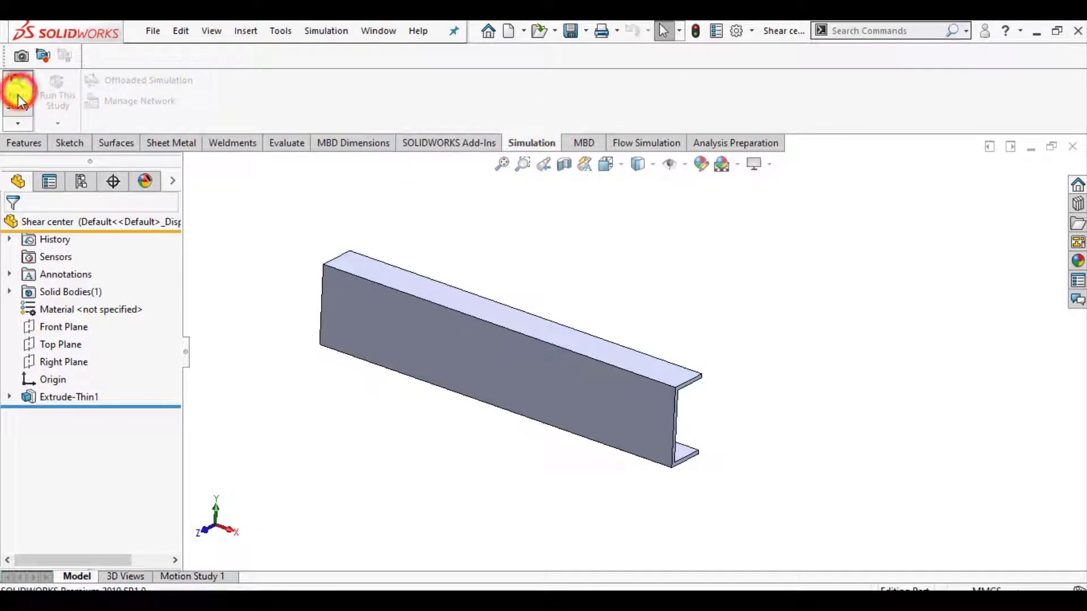
double_click(83, 340)
text(Shear Ceneter)
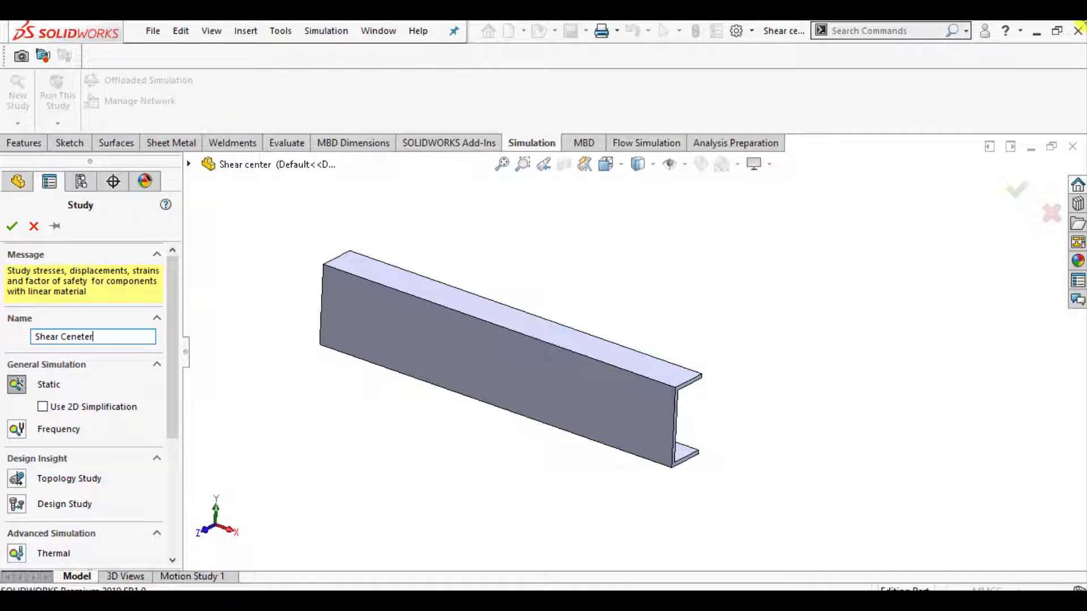
Step: Confirm the Shear Ceneter study and apply Alloy Steel to the beam from the material library
click(8, 228)
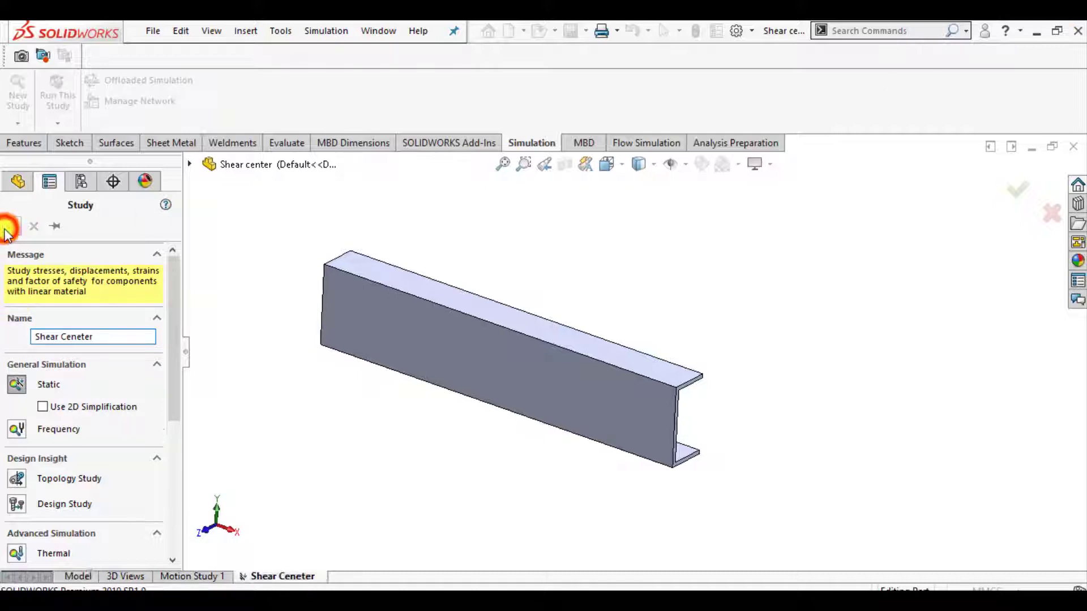
middle_click(574, 240)
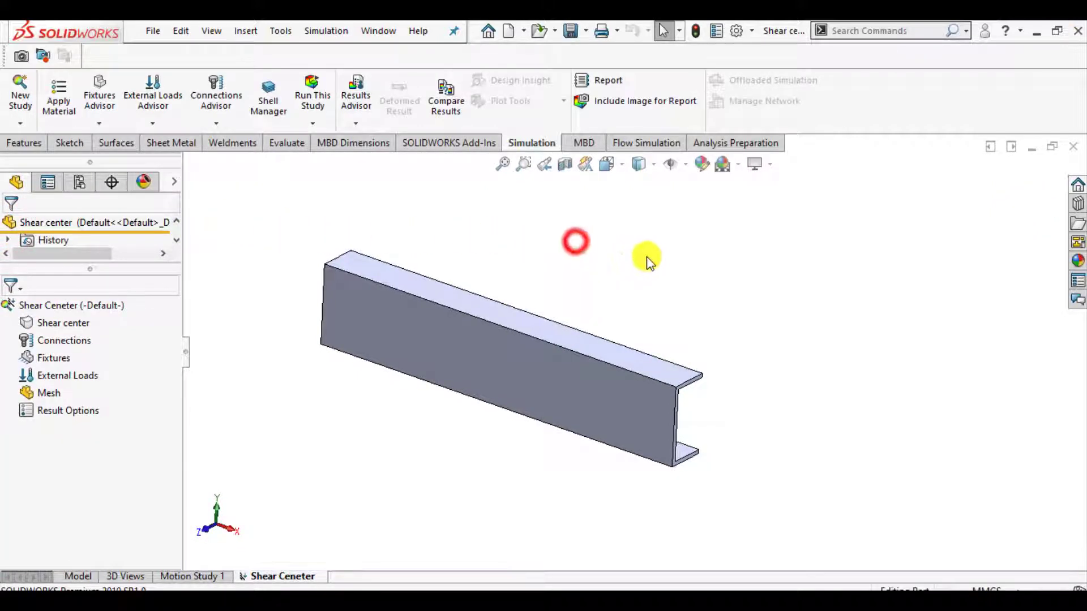
right_click(39, 324)
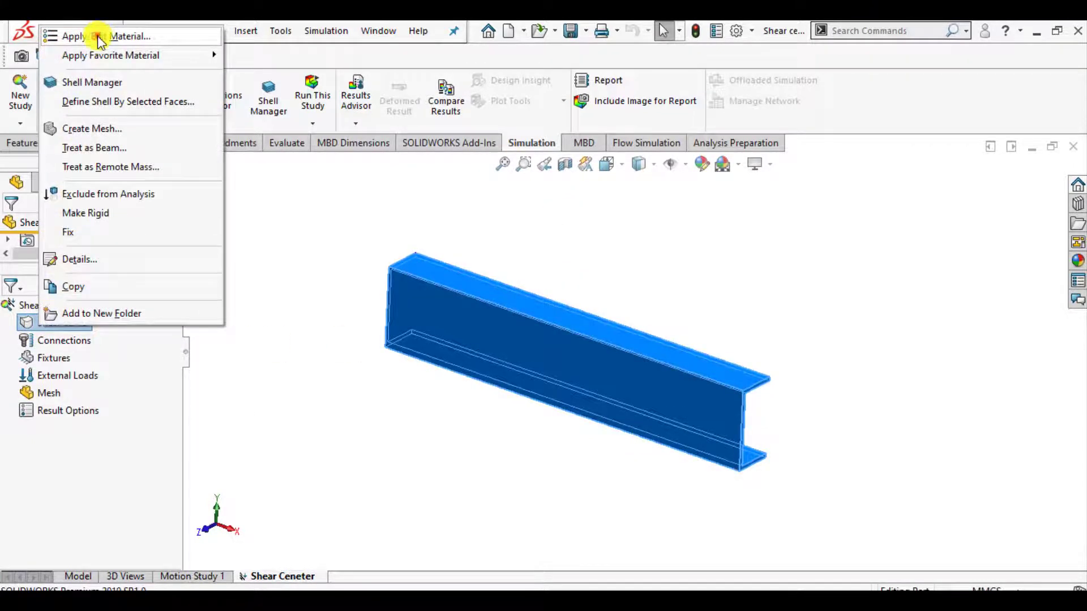
click(68, 36)
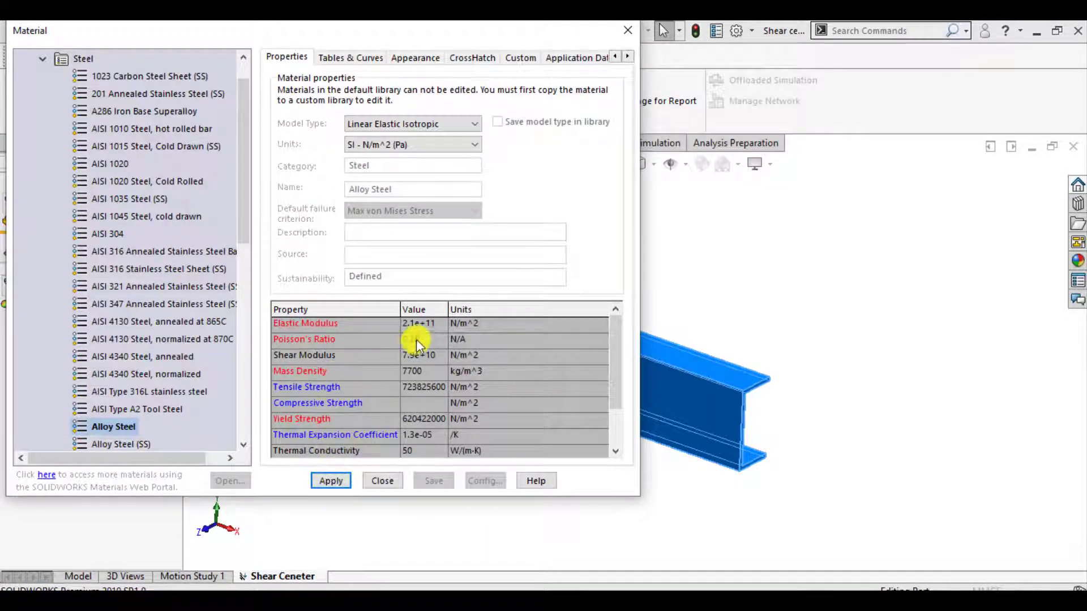
click(344, 481)
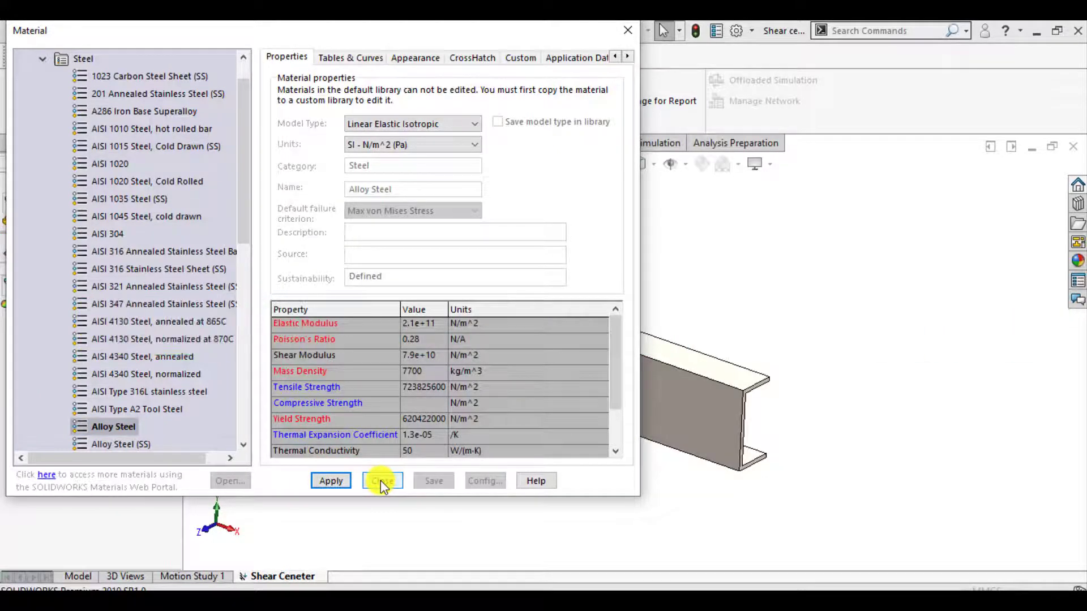
click(380, 480)
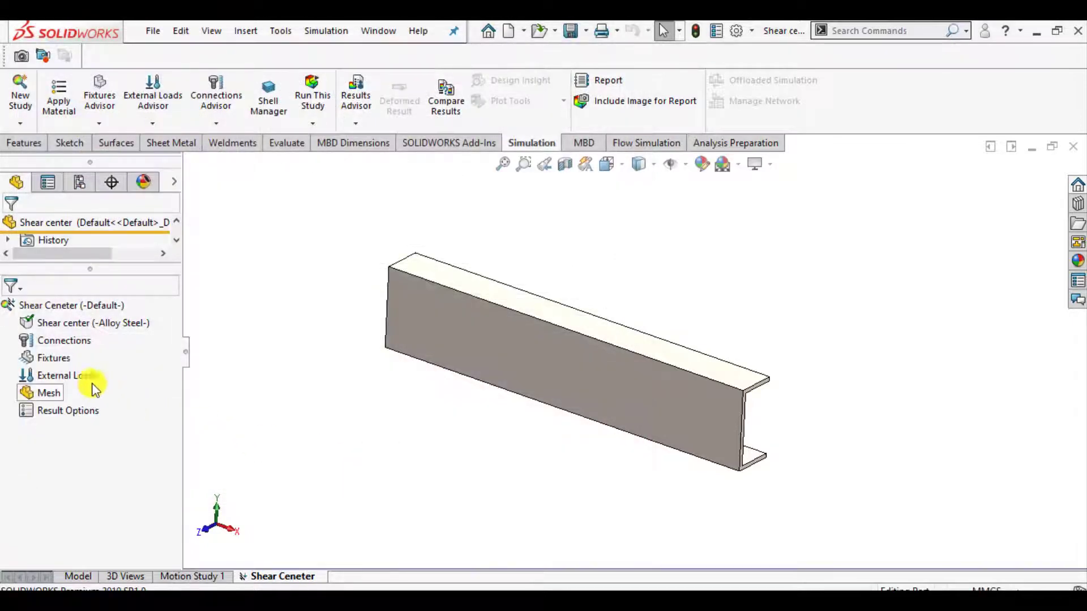
Step: Add a Fixed Geometry restraint on the beam's end face
right_click(49, 369)
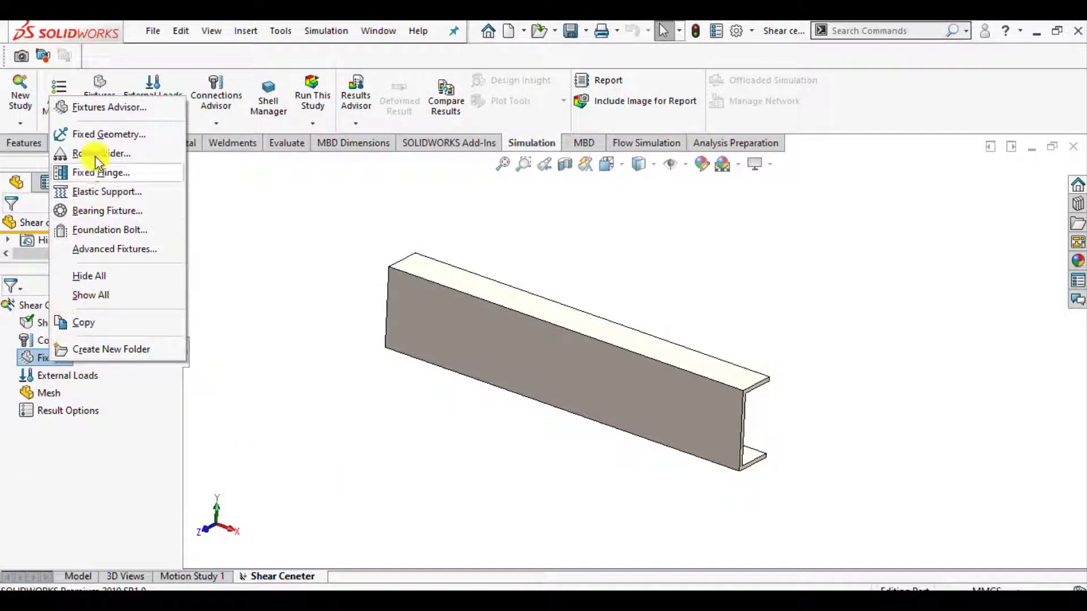
click(100, 134)
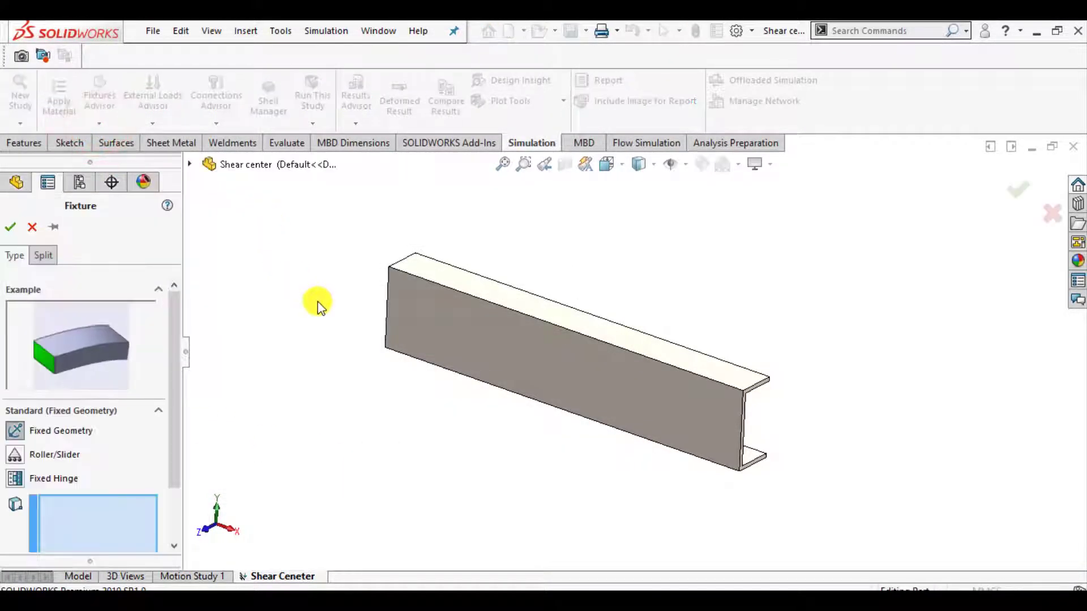
key(z)
mouse_move(325, 304)
middle_down()
mouse_move(371, 316)
mouse_move(395, 364)
middle_up()
scroll(413, 339, down, 2)
scroll(489, 311, down, 3)
scroll(489, 312, down, 1)
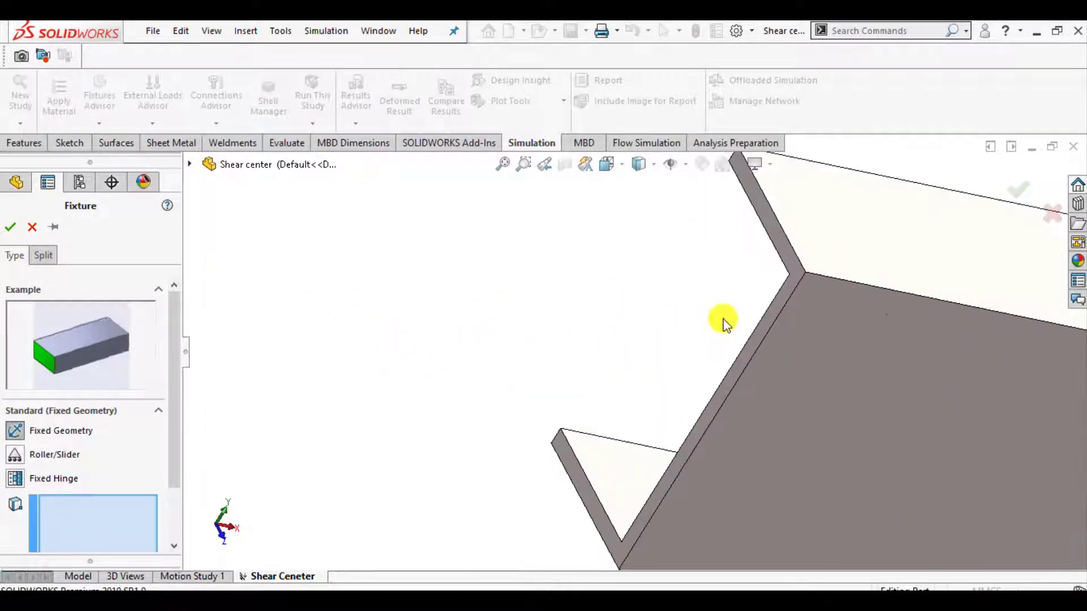
click(747, 340)
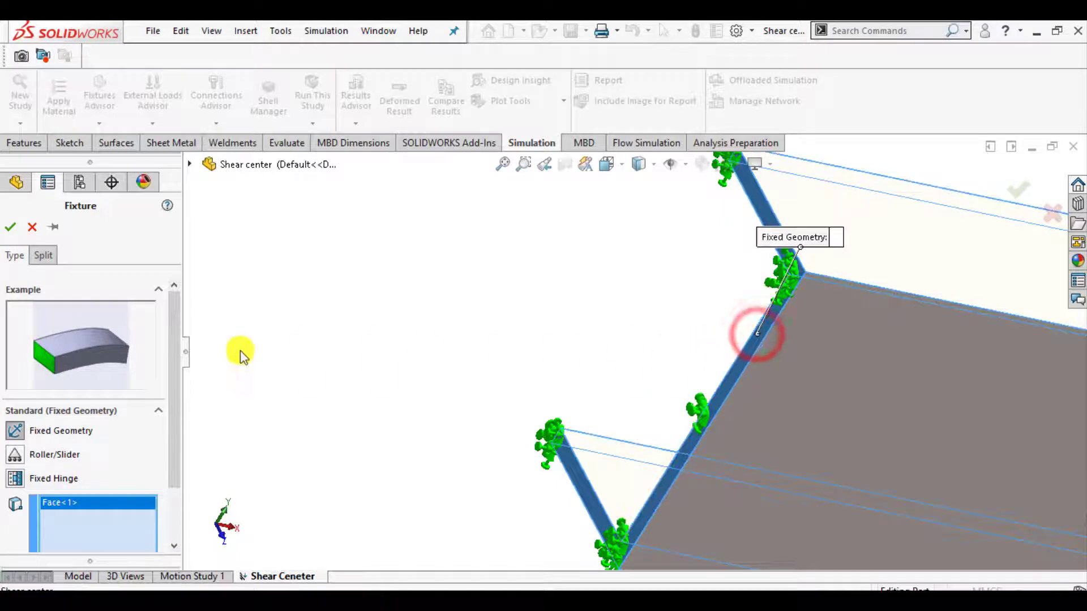
click(11, 227)
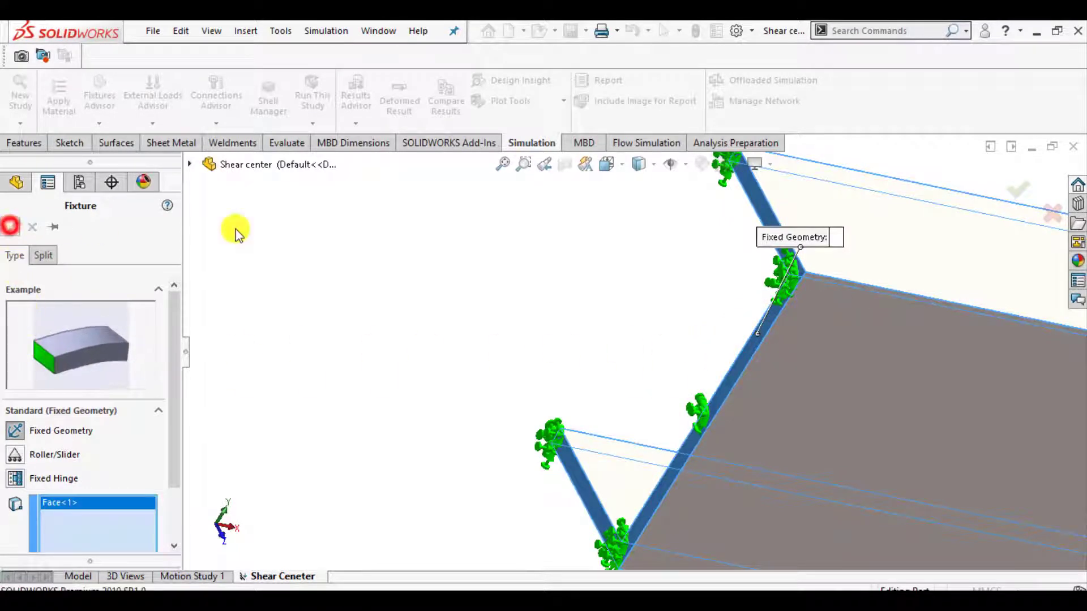
Step: Zoom out and orbit the beam to show its open C-channel end
scroll(435, 329, up, 3)
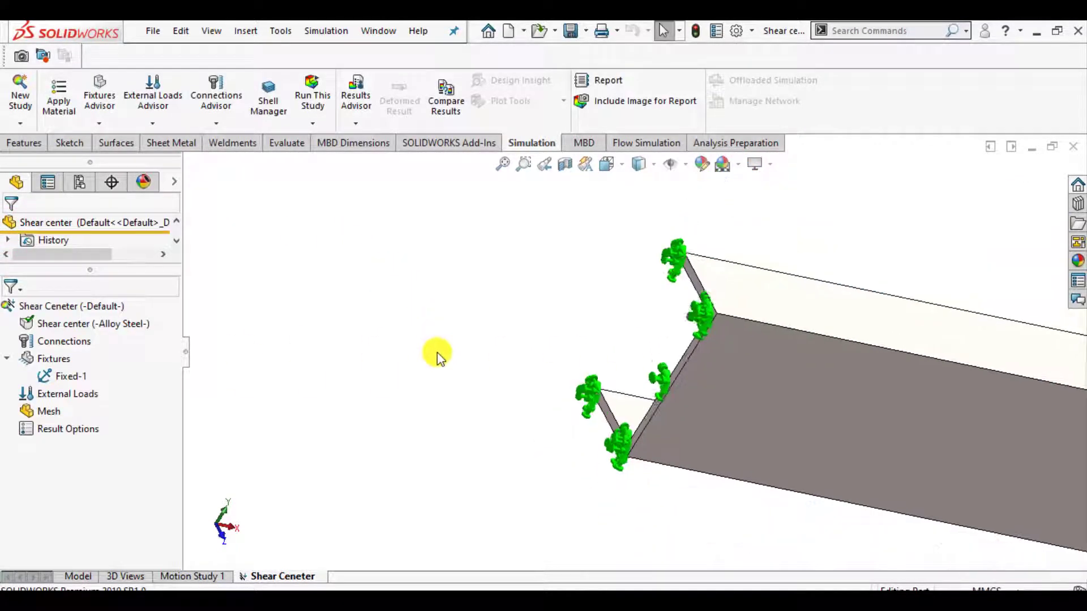
key(f)
scroll(821, 414, up, 3)
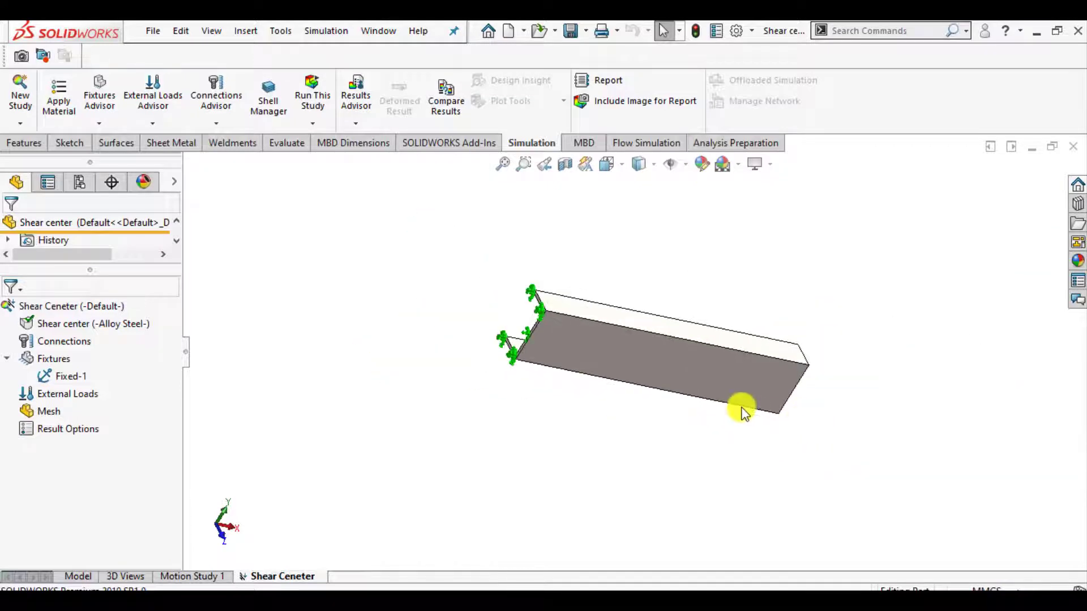
mouse_move(742, 408)
middle_down()
mouse_move(667, 305)
mouse_move(636, 347)
middle_up()
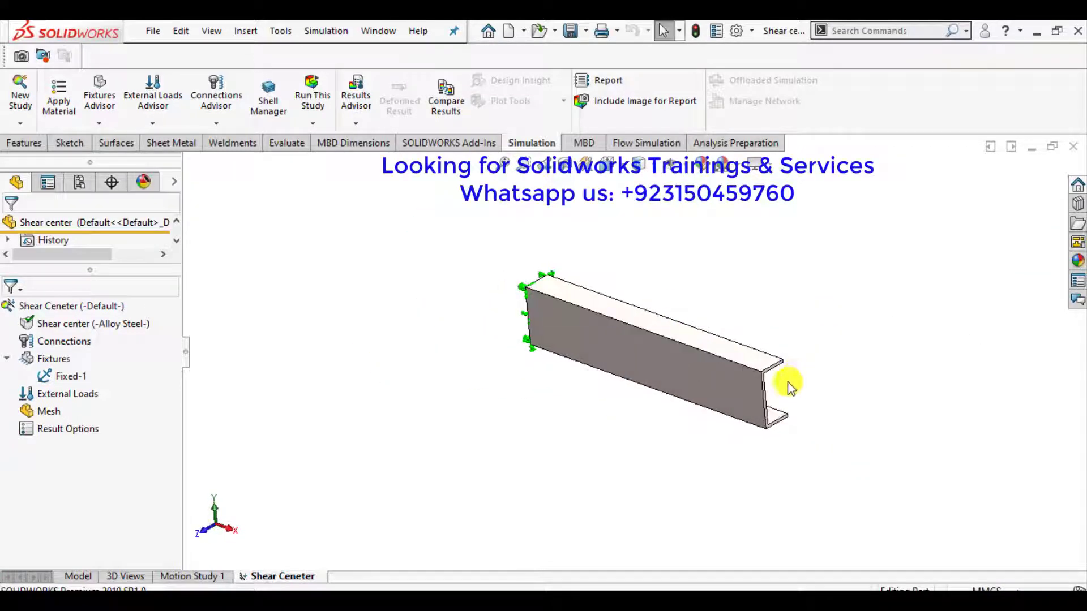
scroll(781, 390, down, 2)
Step: Add a Force load and select the beam's free end face to receive it
right_click(31, 399)
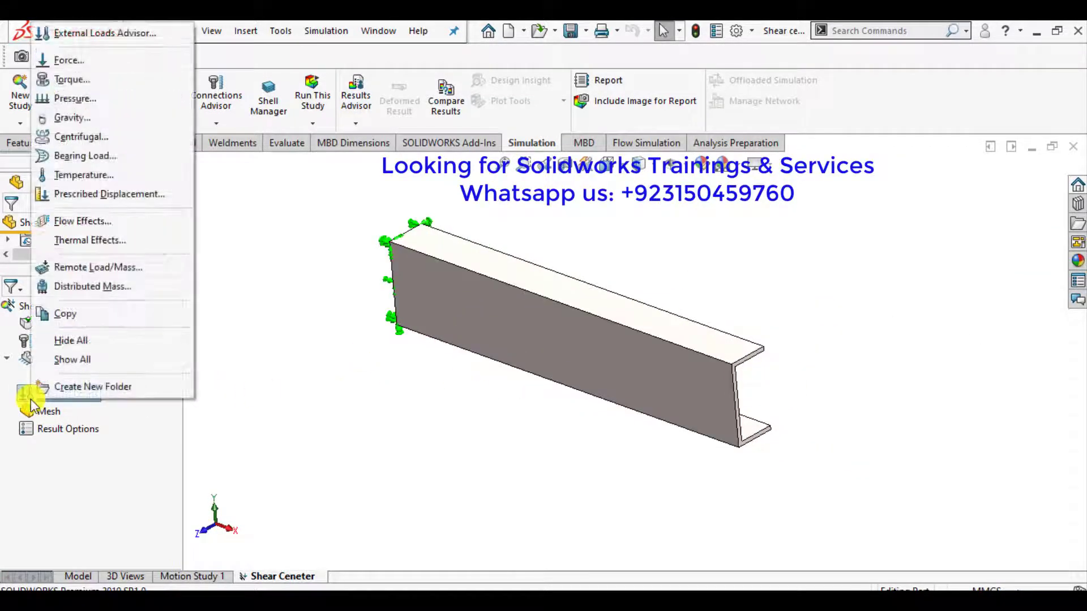
click(67, 62)
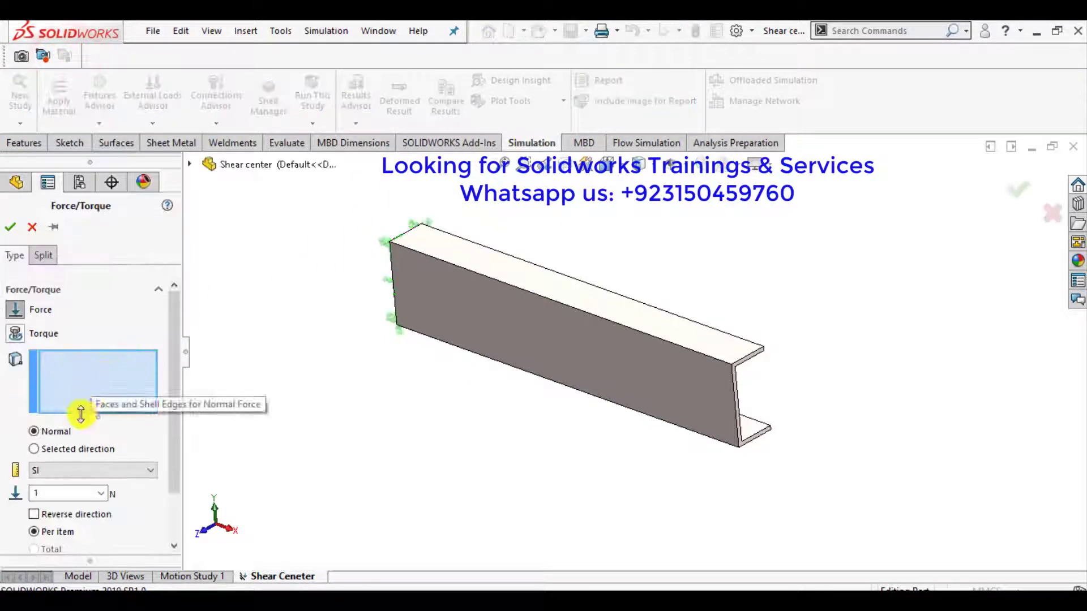
scroll(744, 394, down, 3)
scroll(731, 369, down, 3)
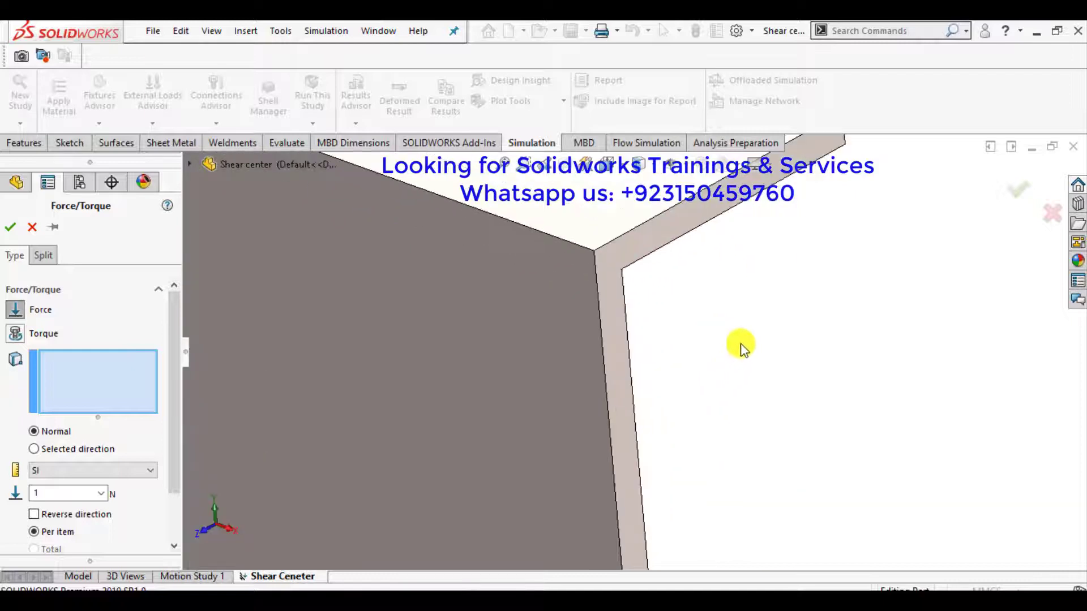
click(627, 273)
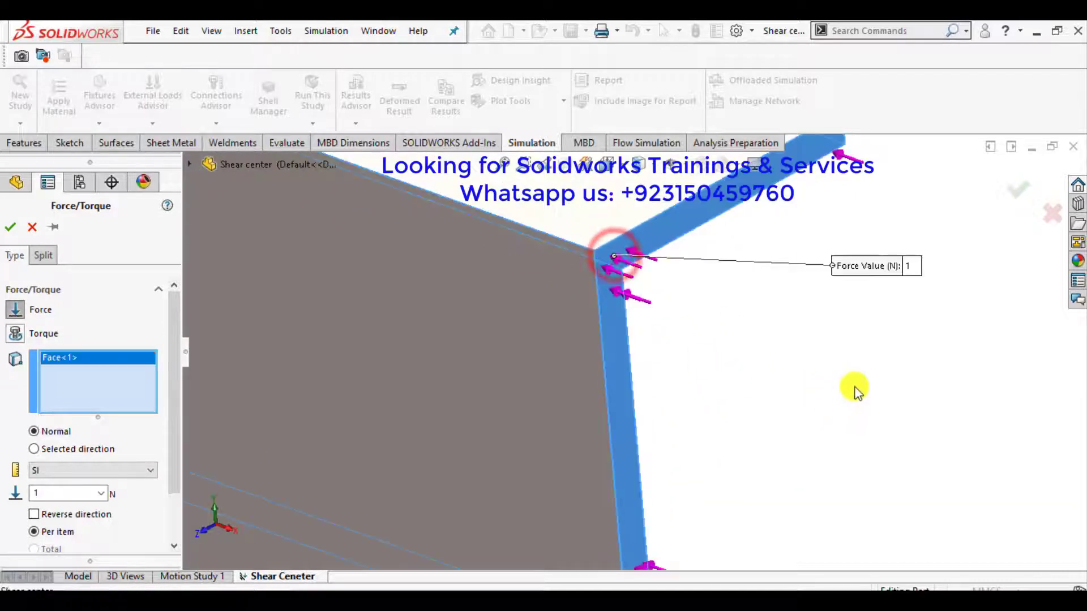
scroll(858, 386, up, 5)
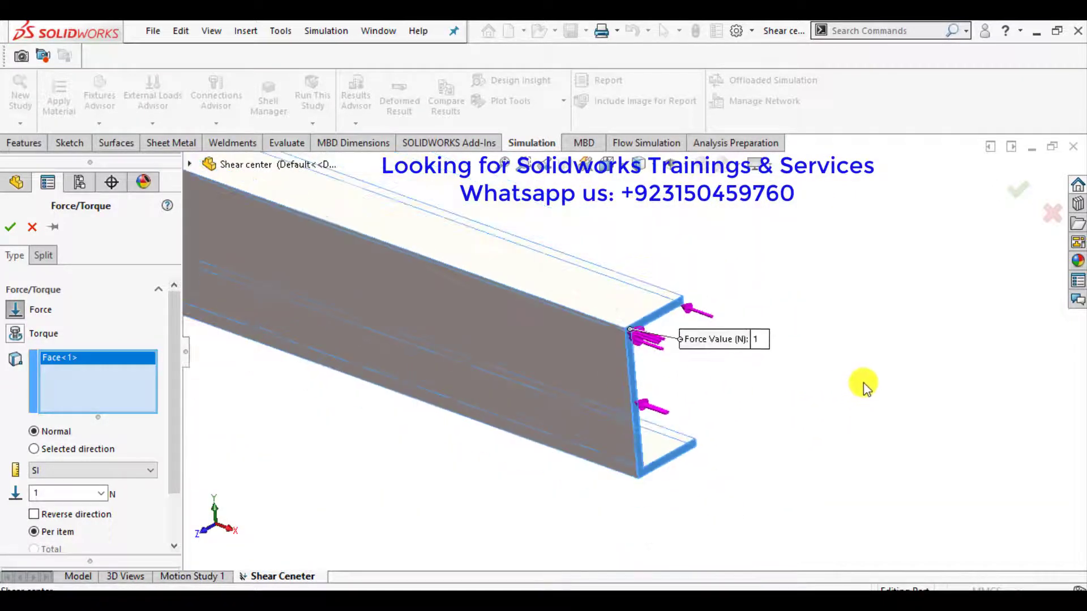
Step: Direct the force normal to the top flange at 200 N, reversed to point upward
click(32, 450)
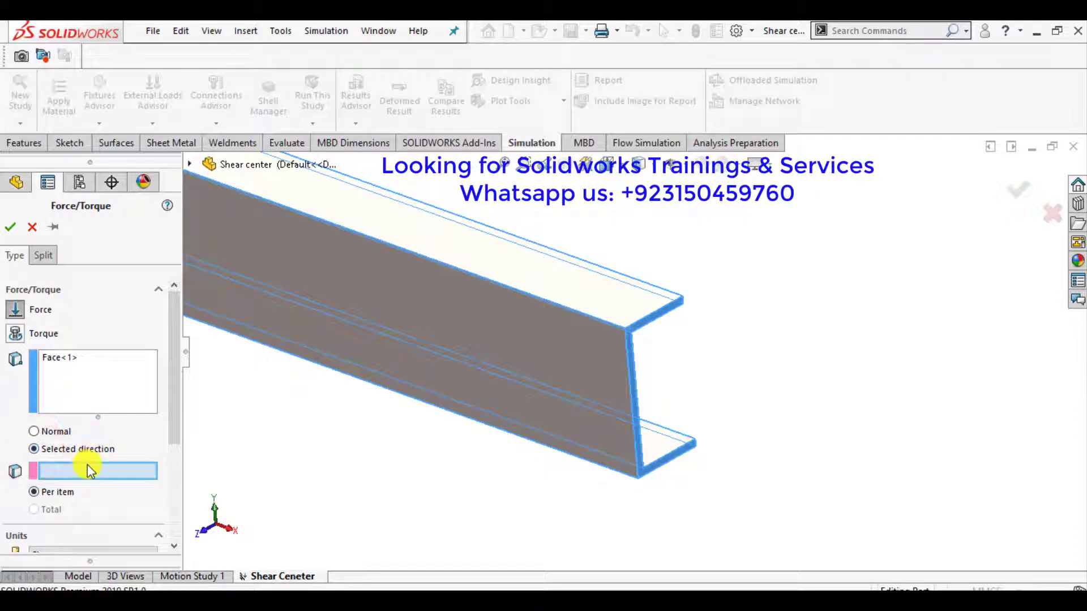
key(f)
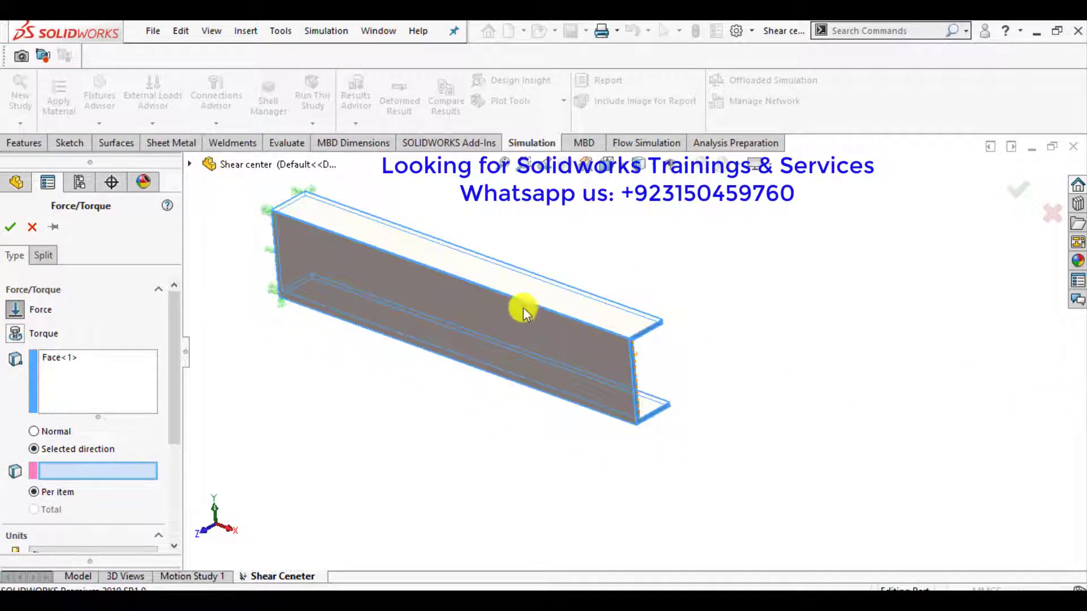
click(509, 281)
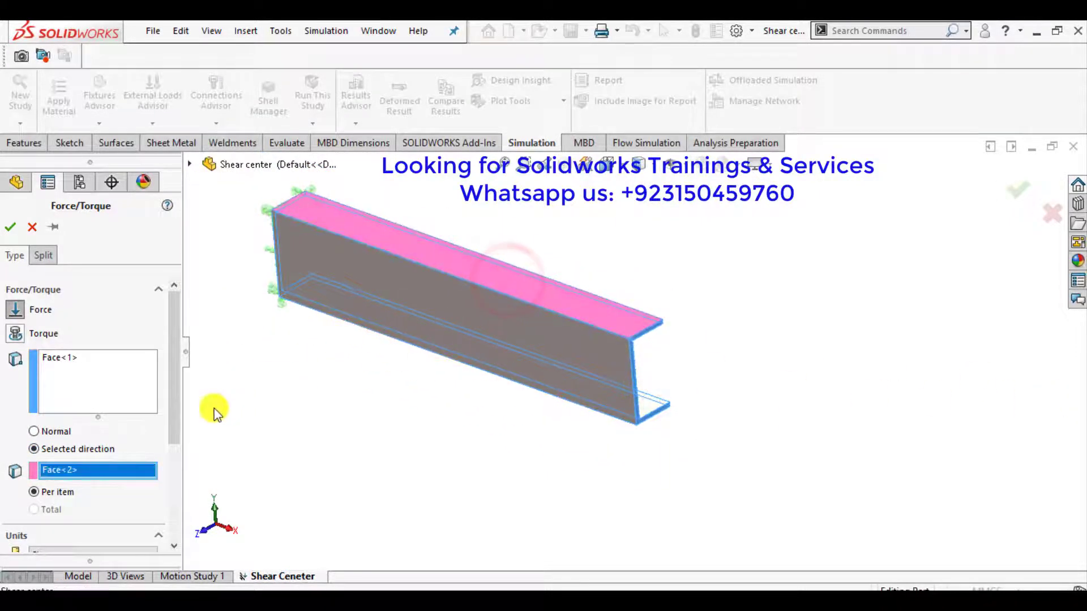
drag(176, 408, 170, 502)
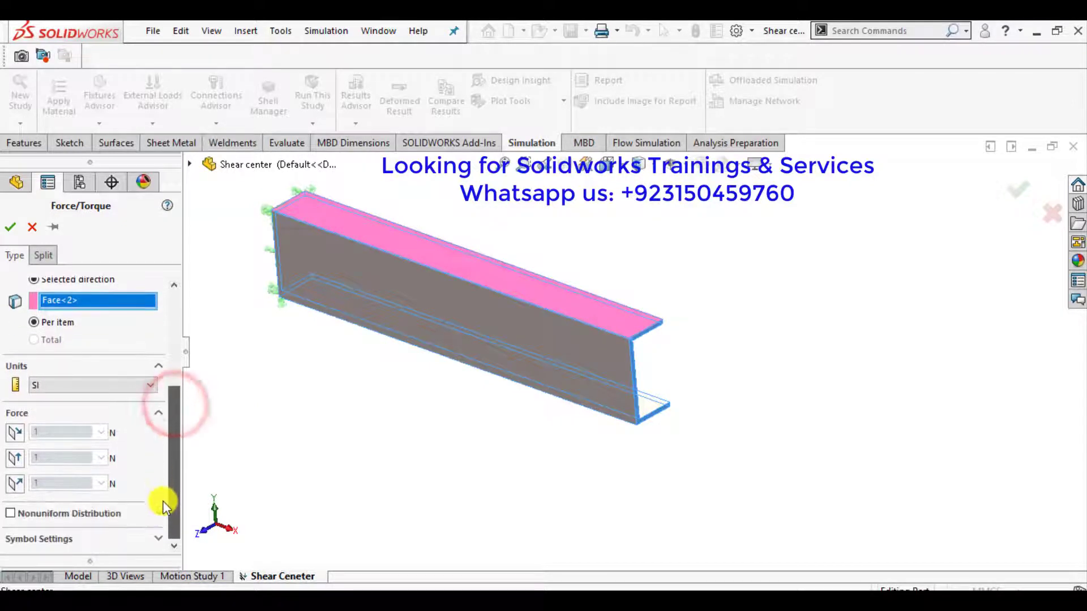
click(22, 483)
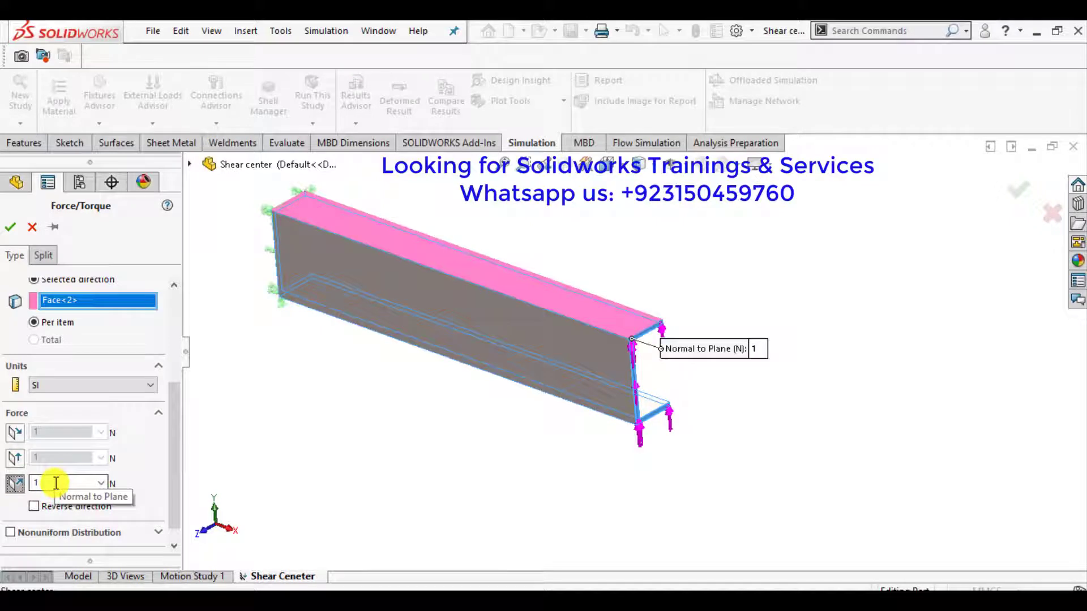
double_click(56, 483)
text(200)
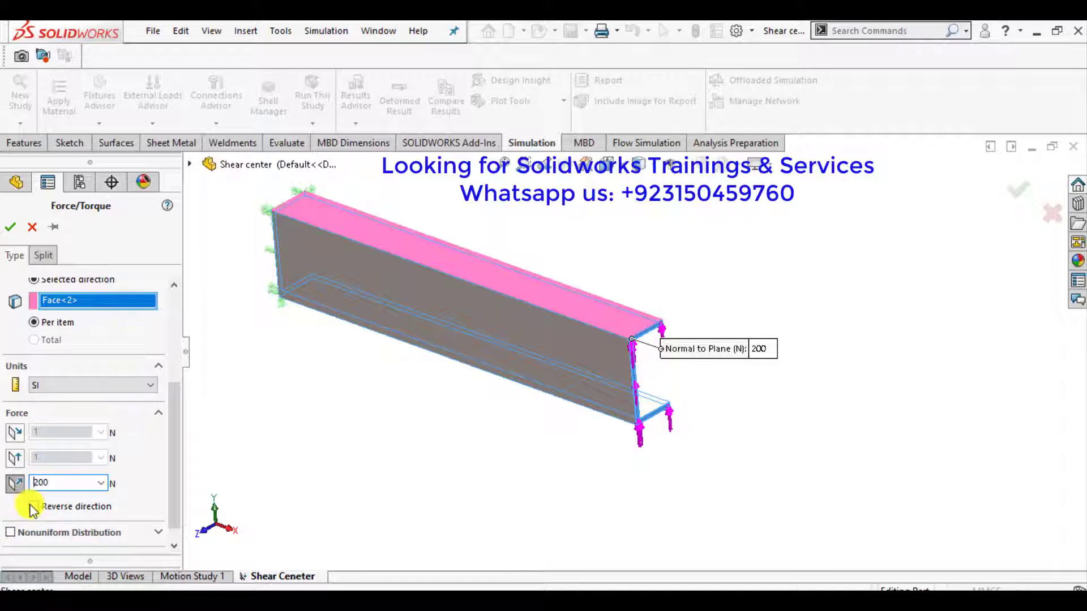
click(33, 508)
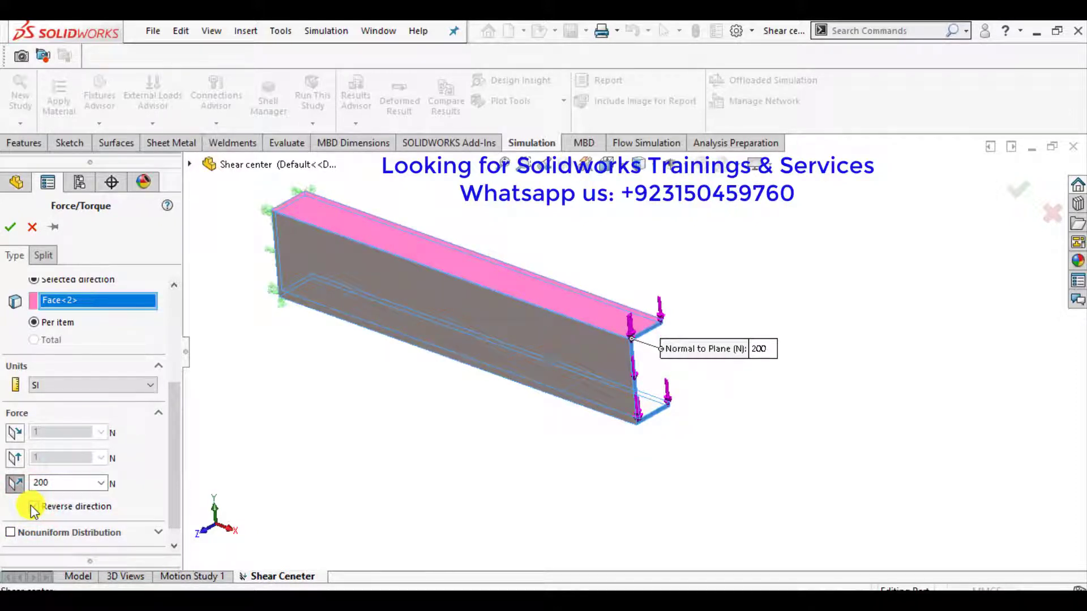
click(10, 226)
ctrl+middle_drag(432, 429, 511, 334)
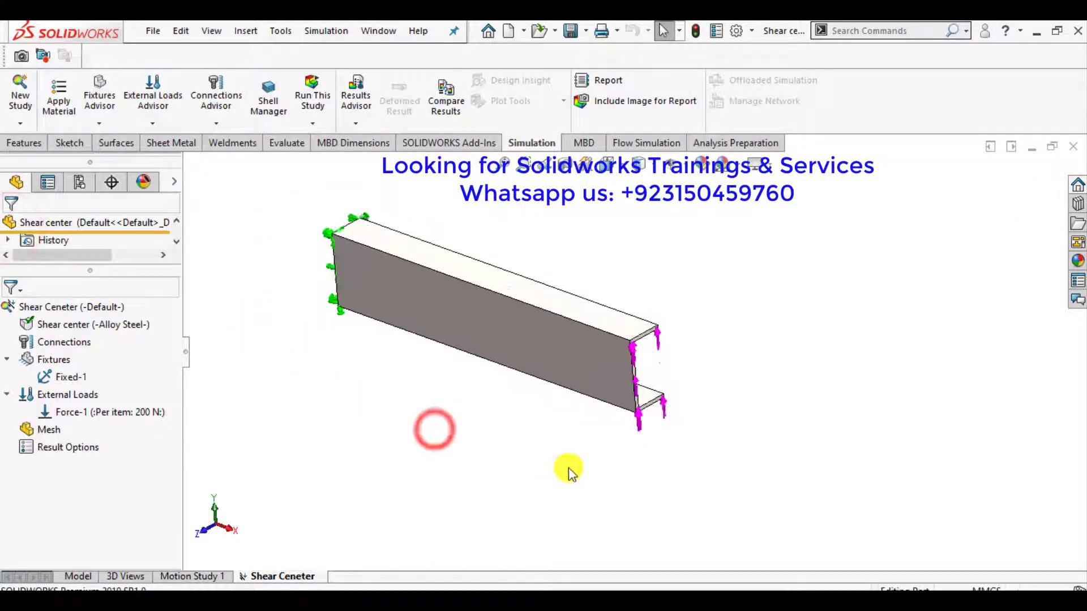
Step: Run the static study and activate the Displacement1 resultant displacement plot
click(312, 95)
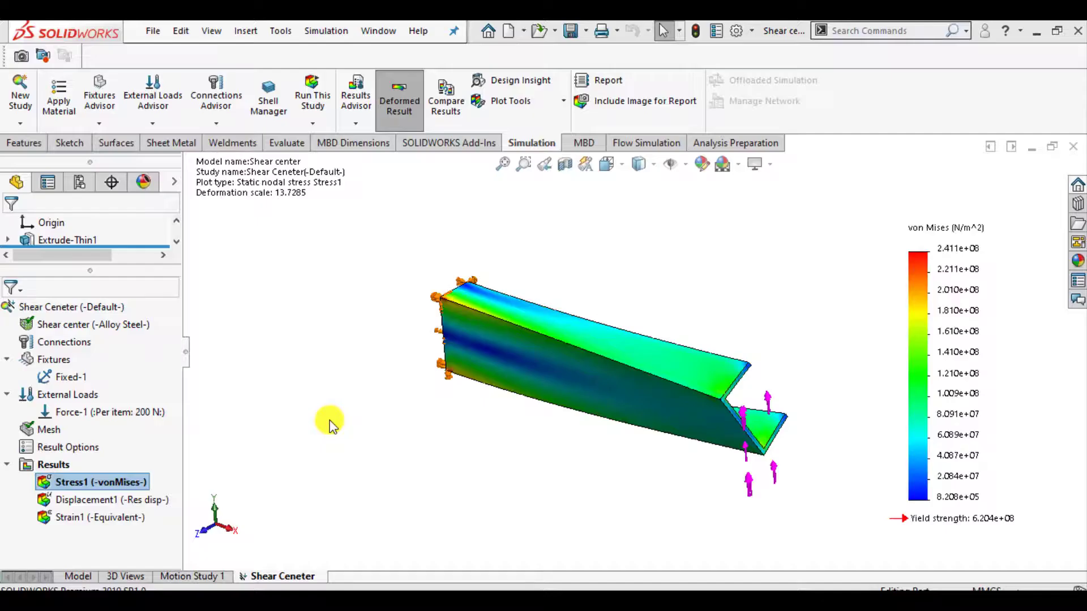
double_click(63, 512)
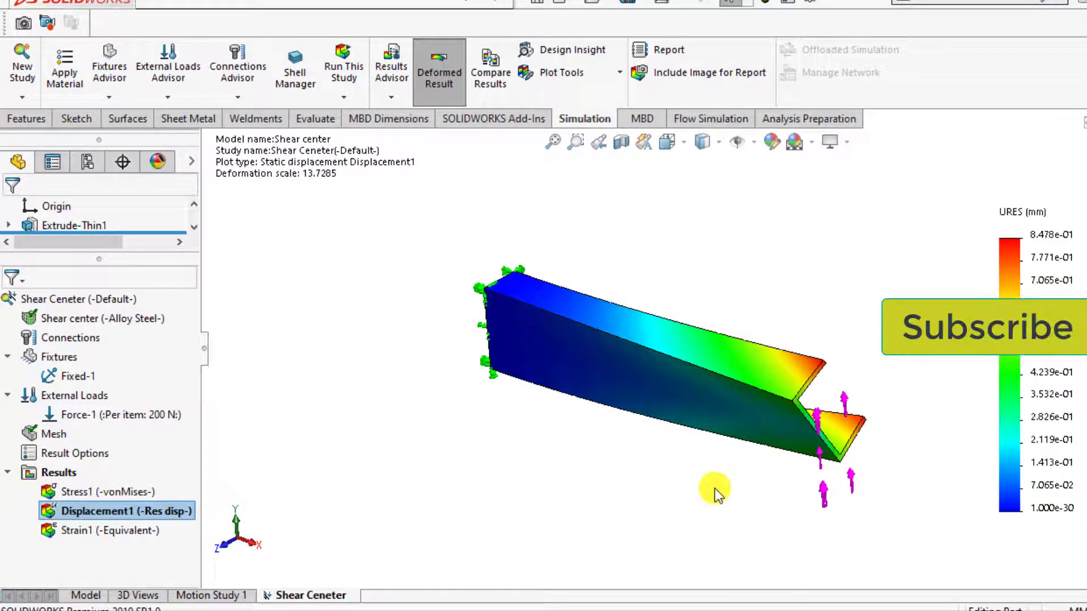
scroll(795, 478, down, 2)
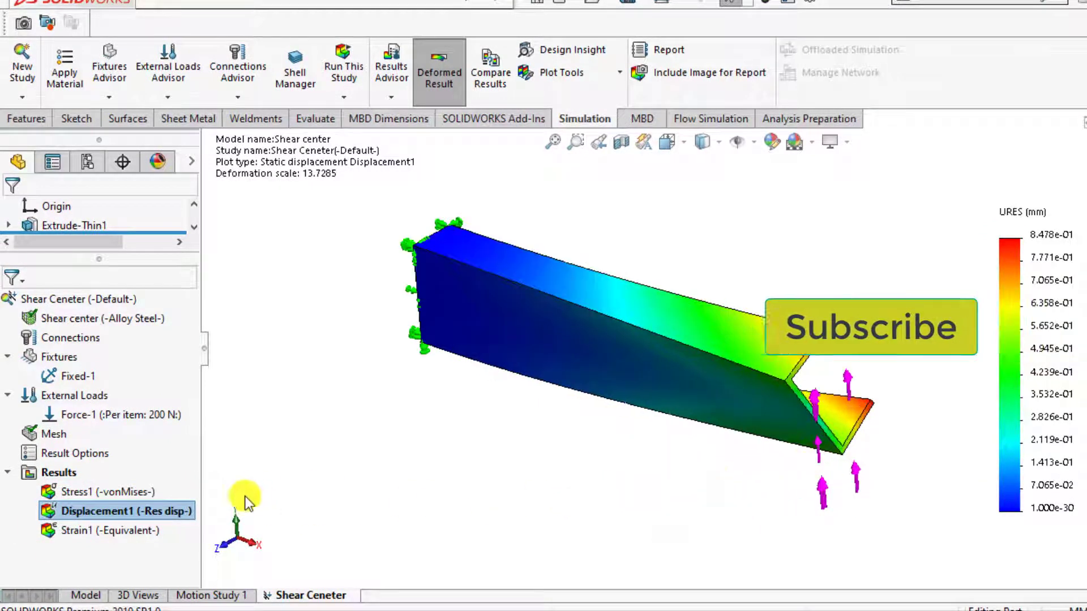
Step: Redefine Displacement1 to show UZ: Z Displacement at a user-defined deformation scale of 5
right_click(101, 515)
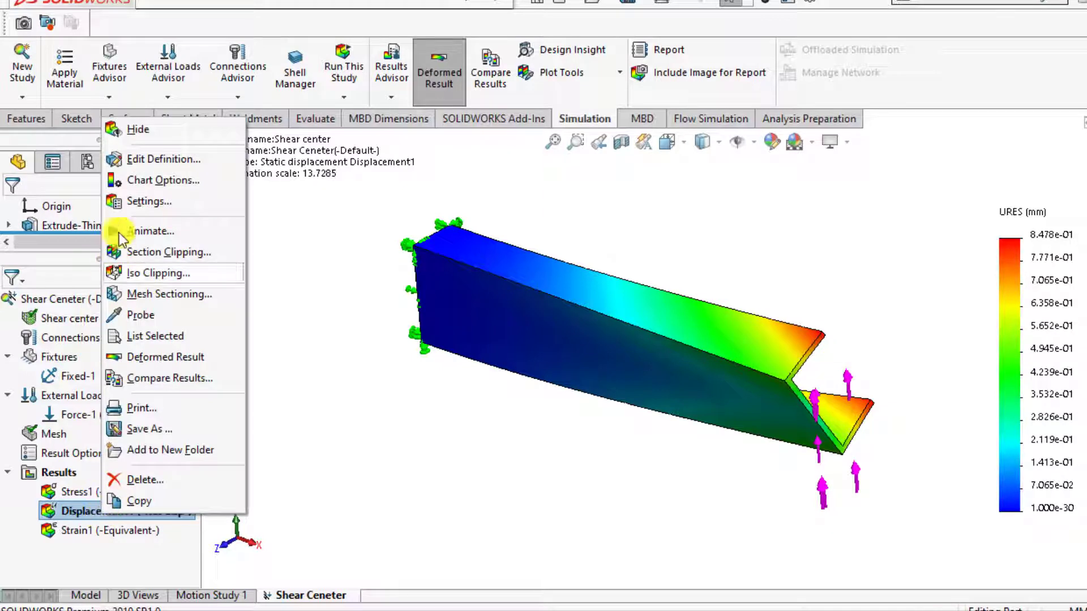
click(152, 159)
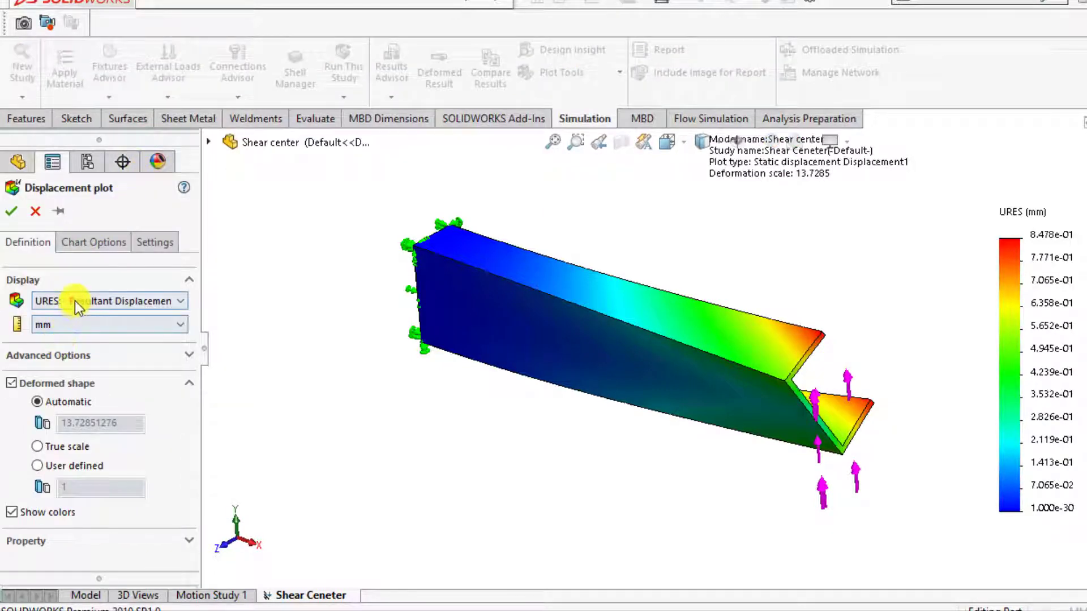
click(75, 300)
click(74, 339)
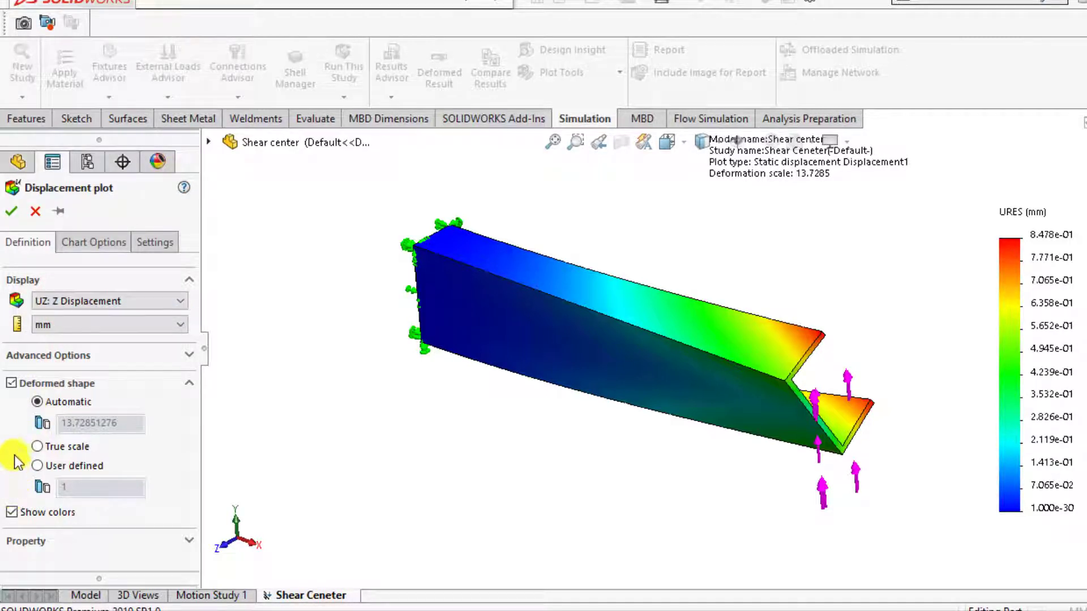
click(38, 466)
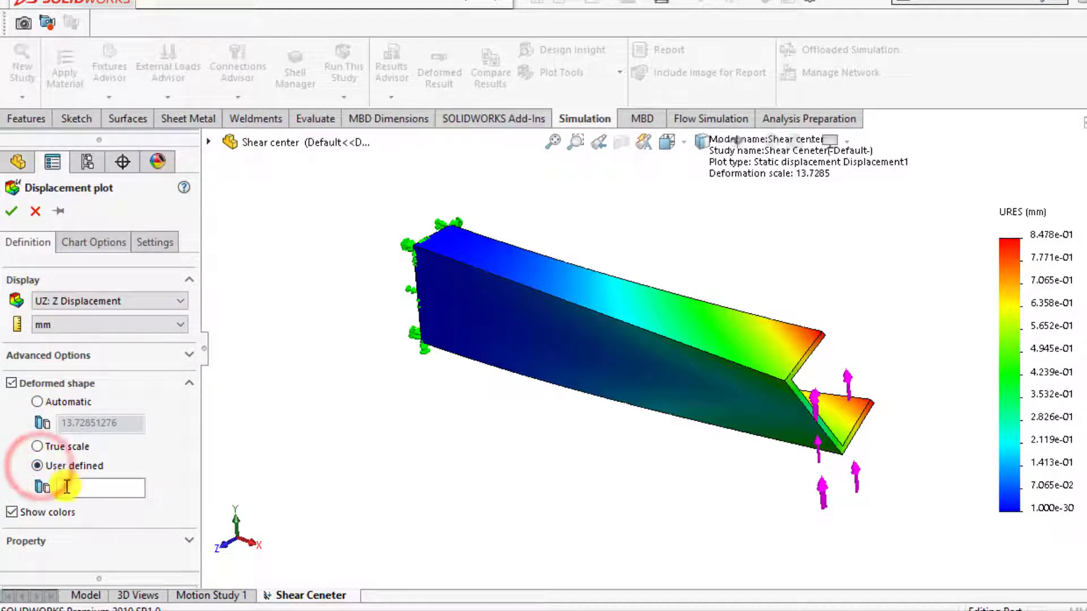
click(61, 488)
text(5)
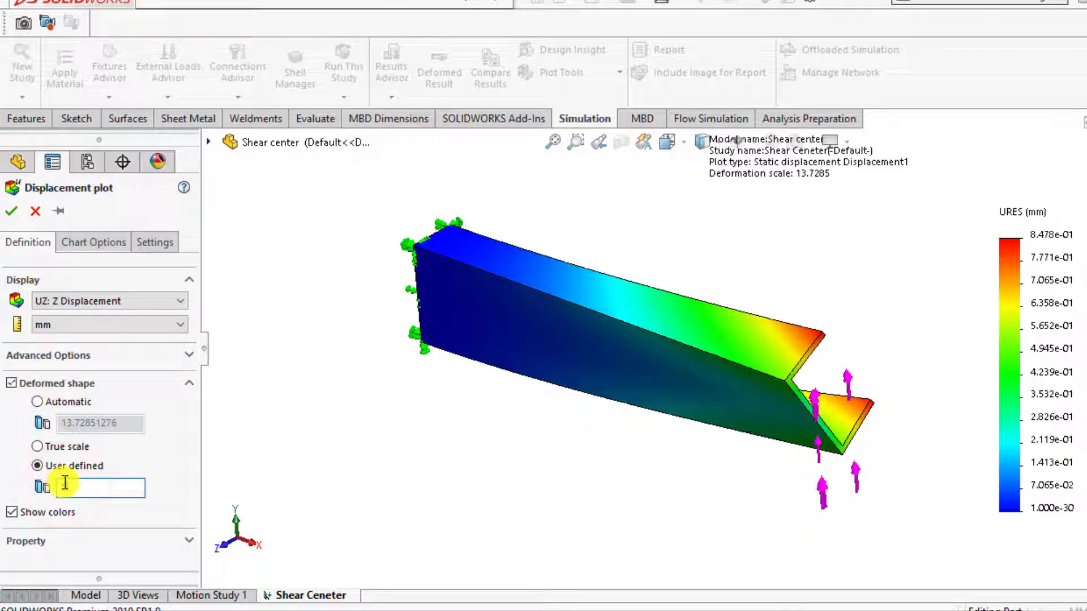
click(12, 215)
scroll(849, 408, down, 2)
scroll(850, 407, down, 3)
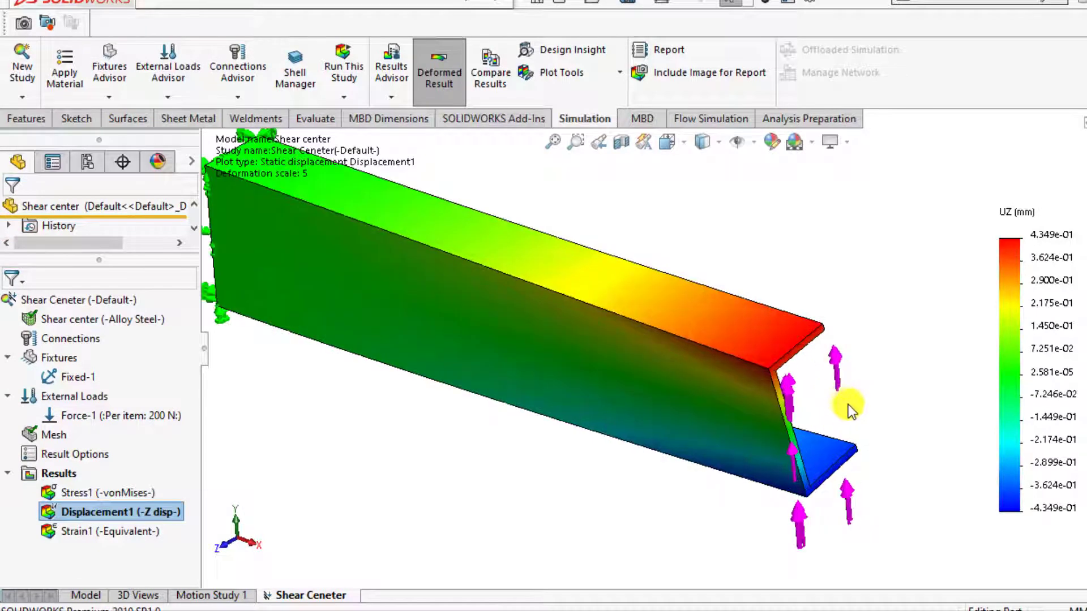
scroll(849, 408, up, 1)
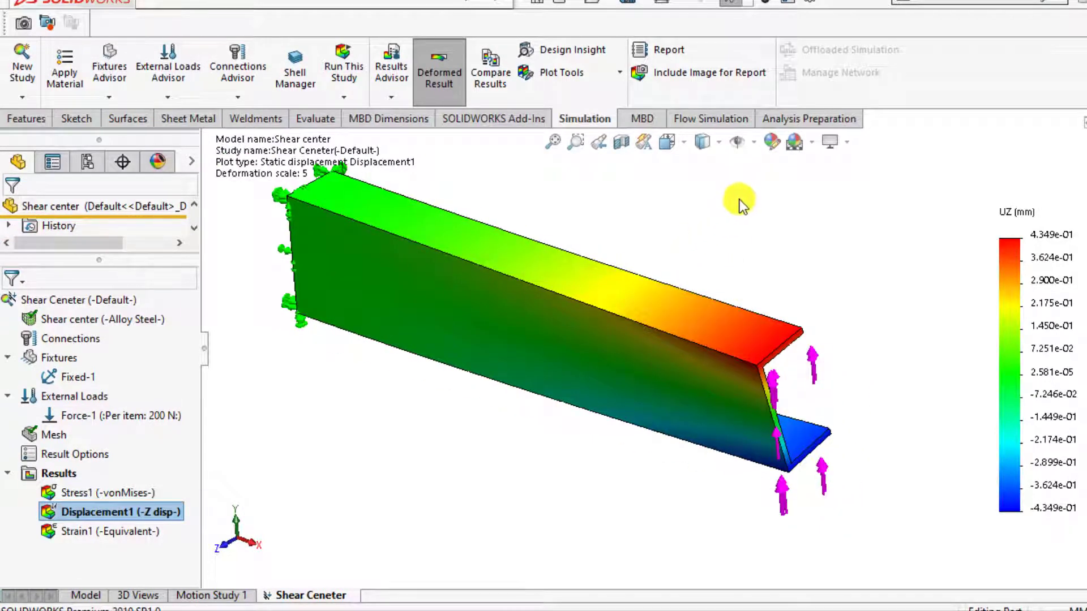
Step: Hide the fixture and load symbols on the beam
click(753, 145)
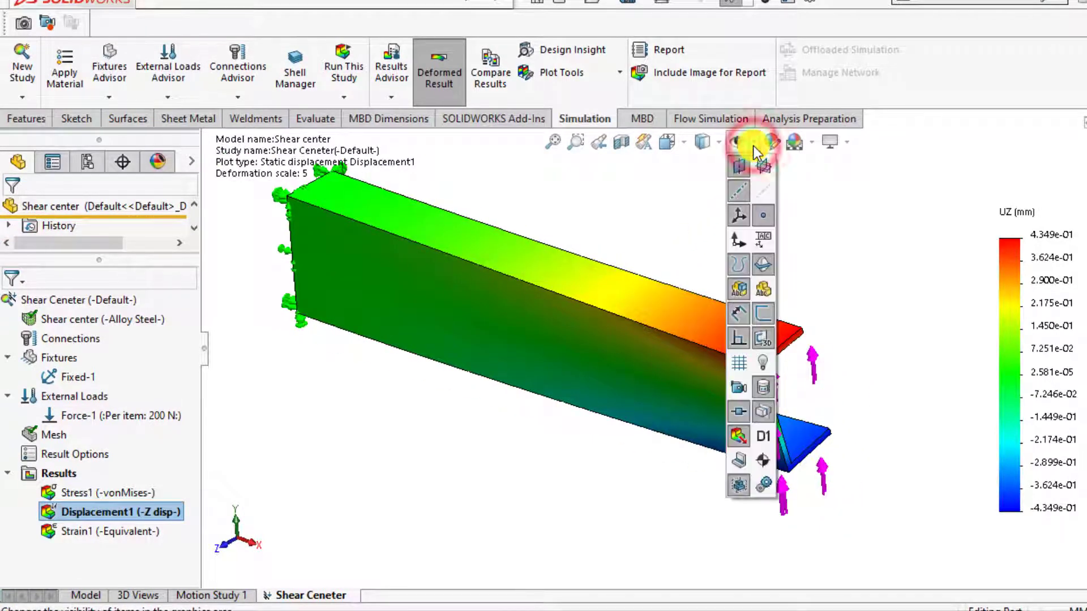
click(738, 438)
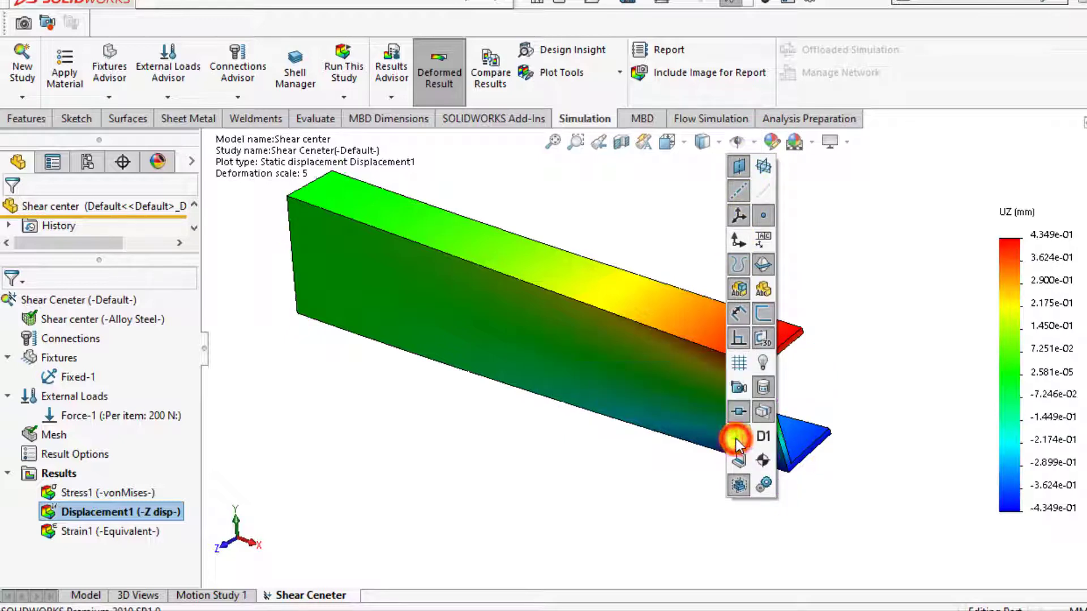
scroll(645, 465, up, 2)
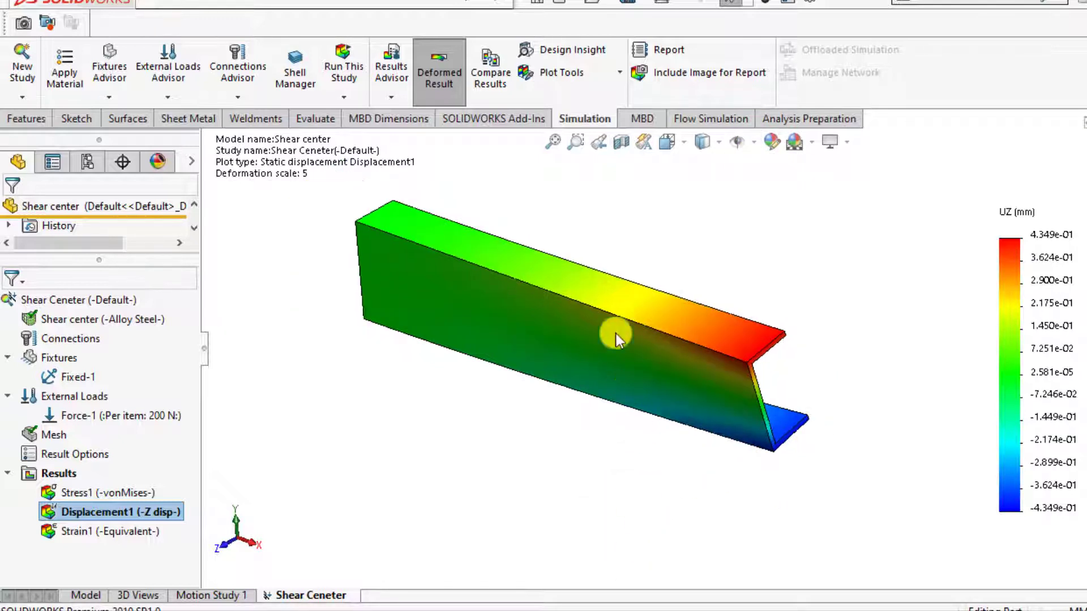
scroll(637, 224, down, 2)
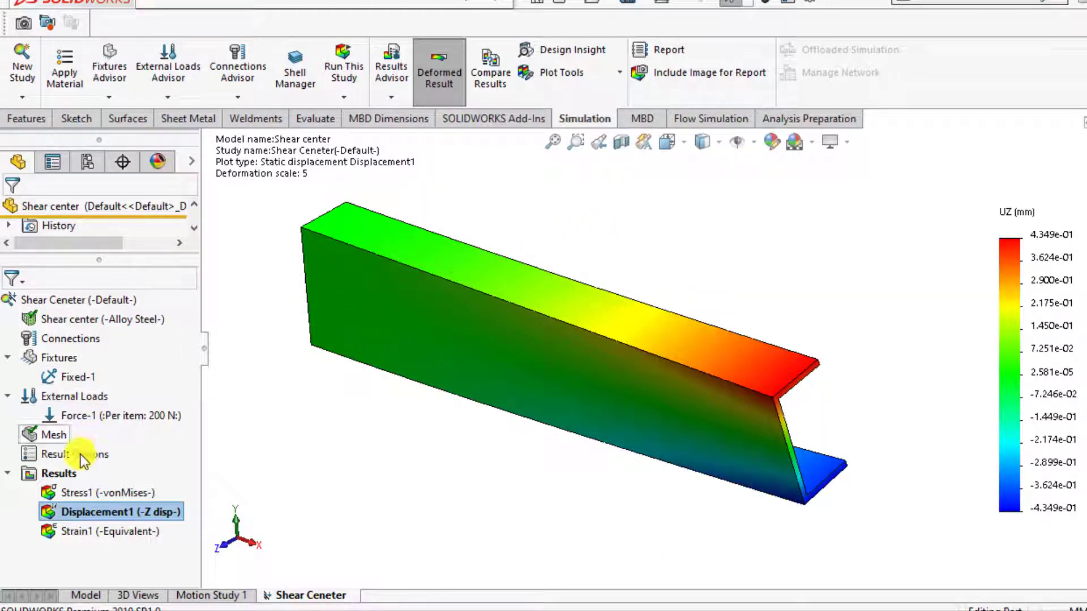
Step: Probe the upper and lower flange-tip nodes 467 and 816, reading UZ 4.343e-01 and -4.343e-01 mm
right_click(78, 518)
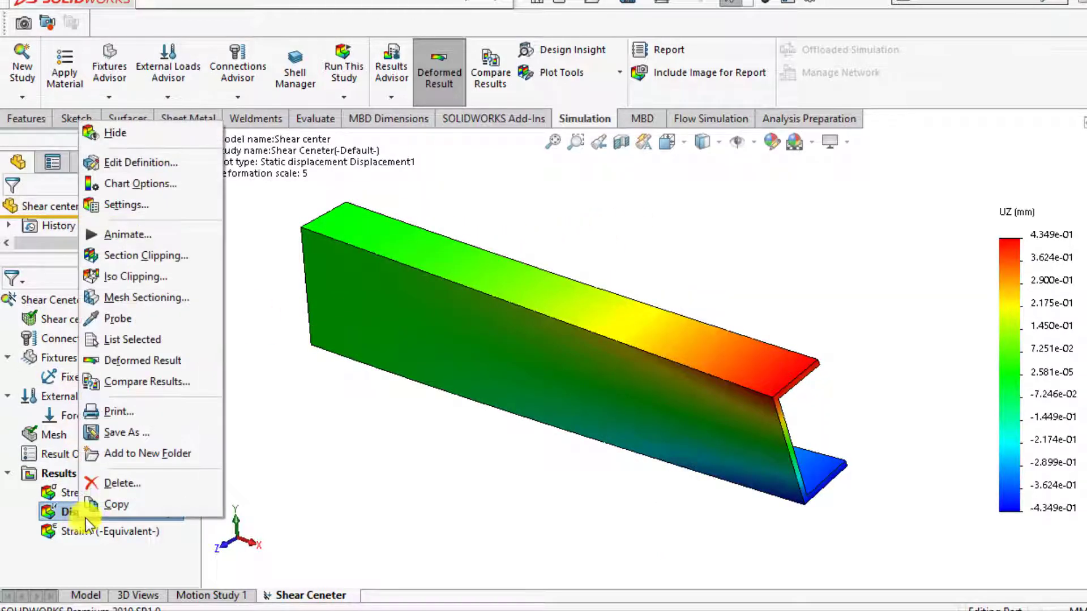
click(119, 321)
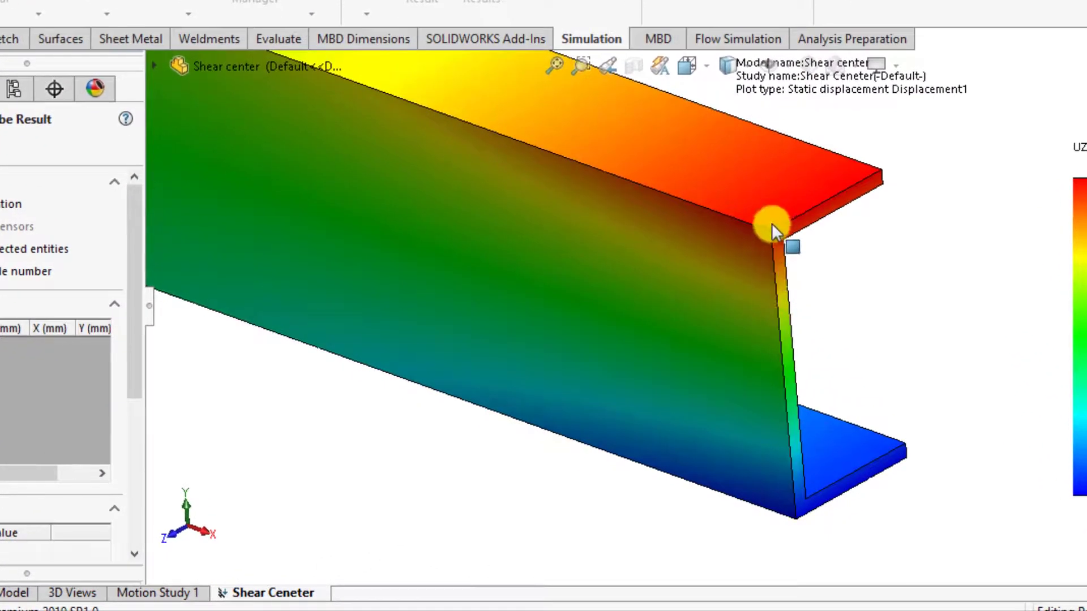
click(770, 231)
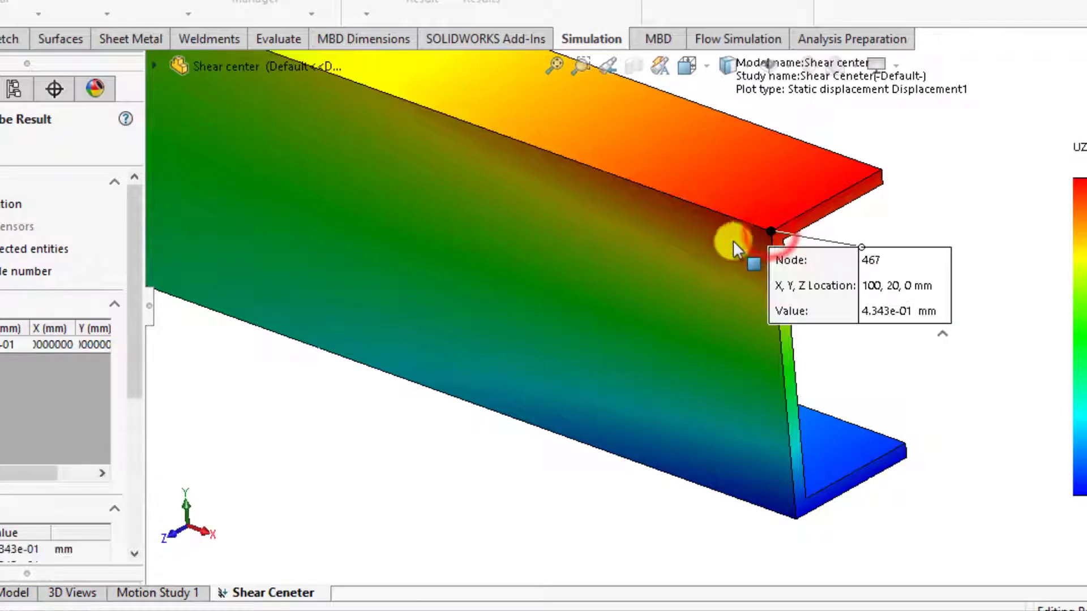
drag(943, 280, 985, 232)
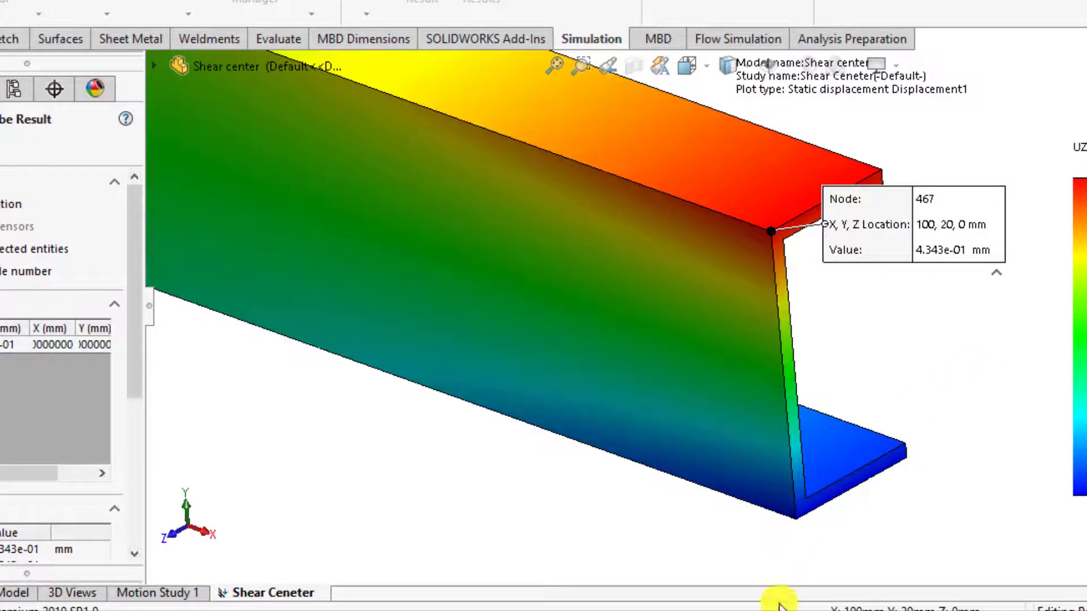
click(796, 518)
mouse_move(935, 515)
mouse_down()
mouse_move(875, 444)
mouse_move(522, 494)
mouse_up()
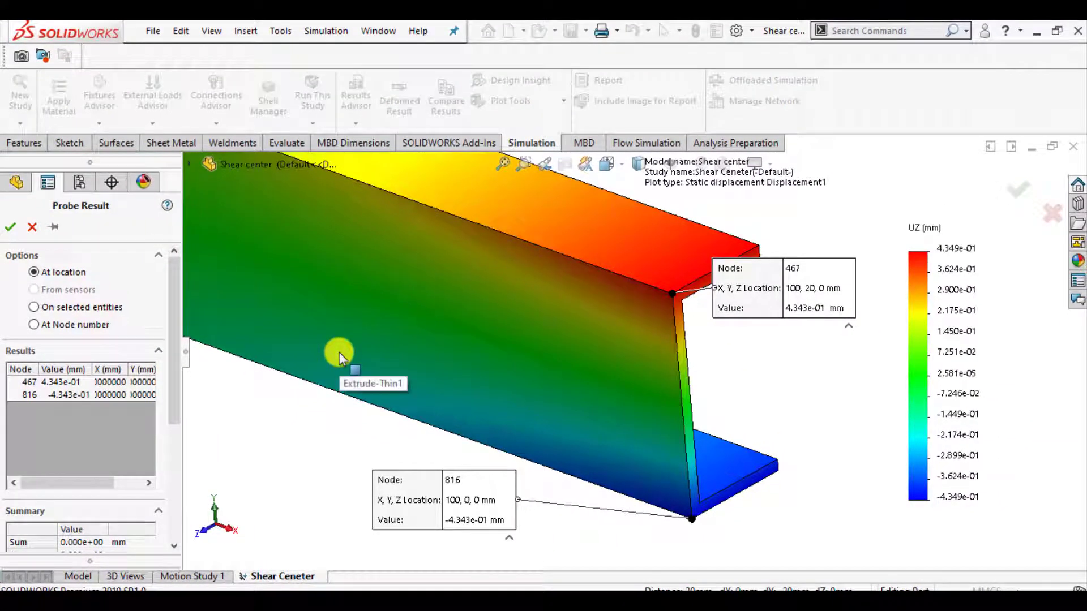
click(10, 229)
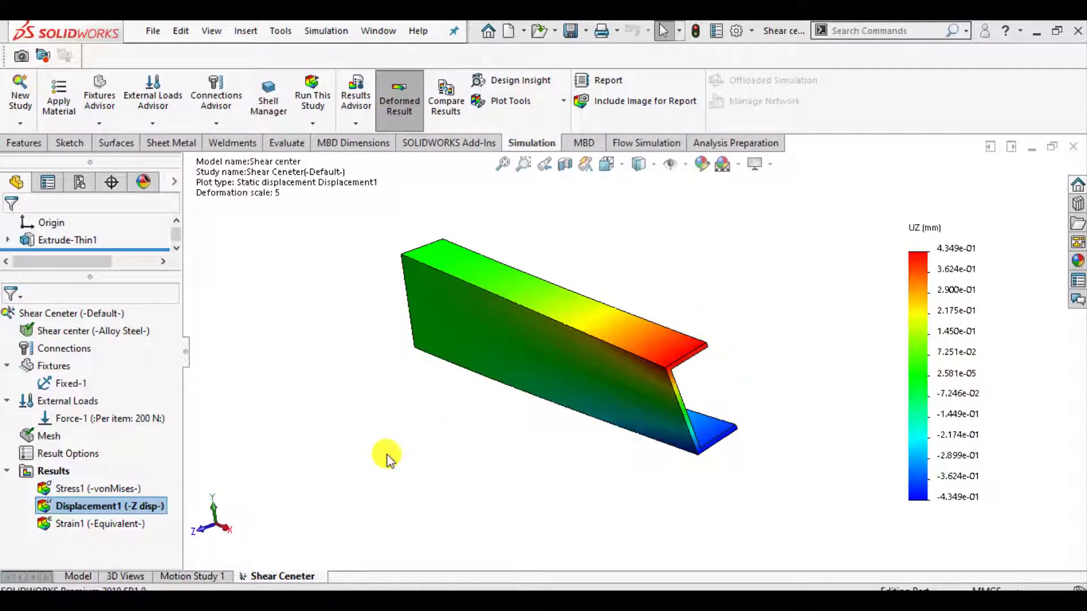
middle_click(381, 451)
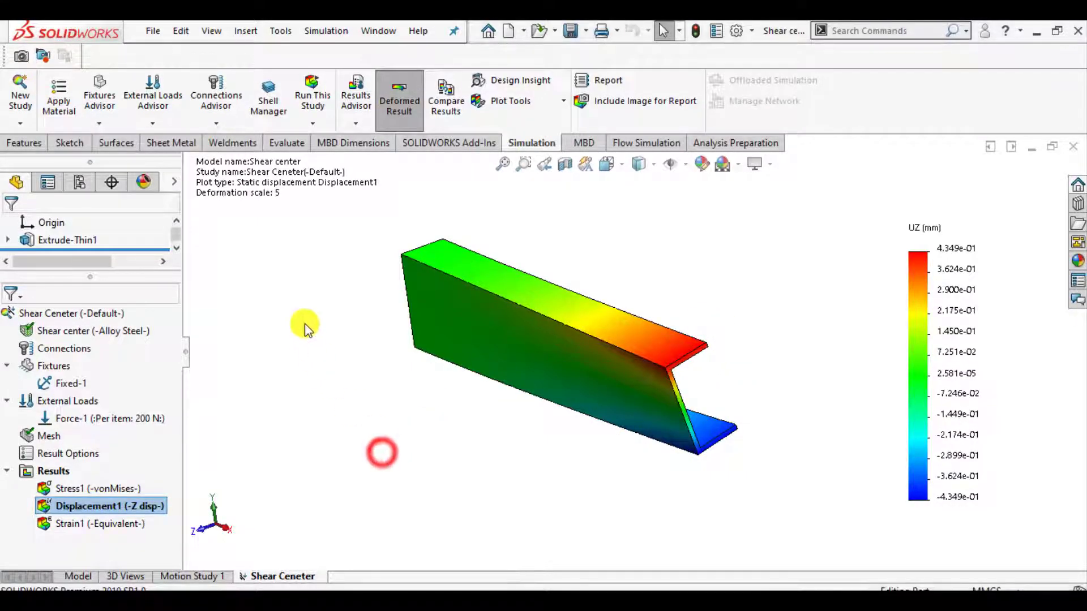
Step: Suppress the existing Force-1 load
click(60, 420)
right_click(61, 426)
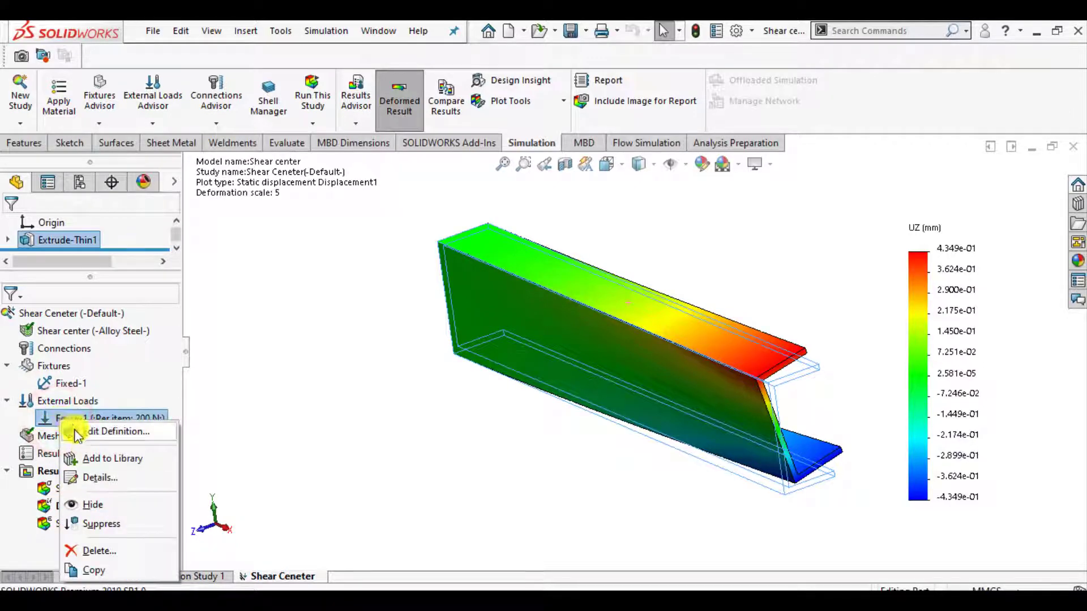
click(94, 529)
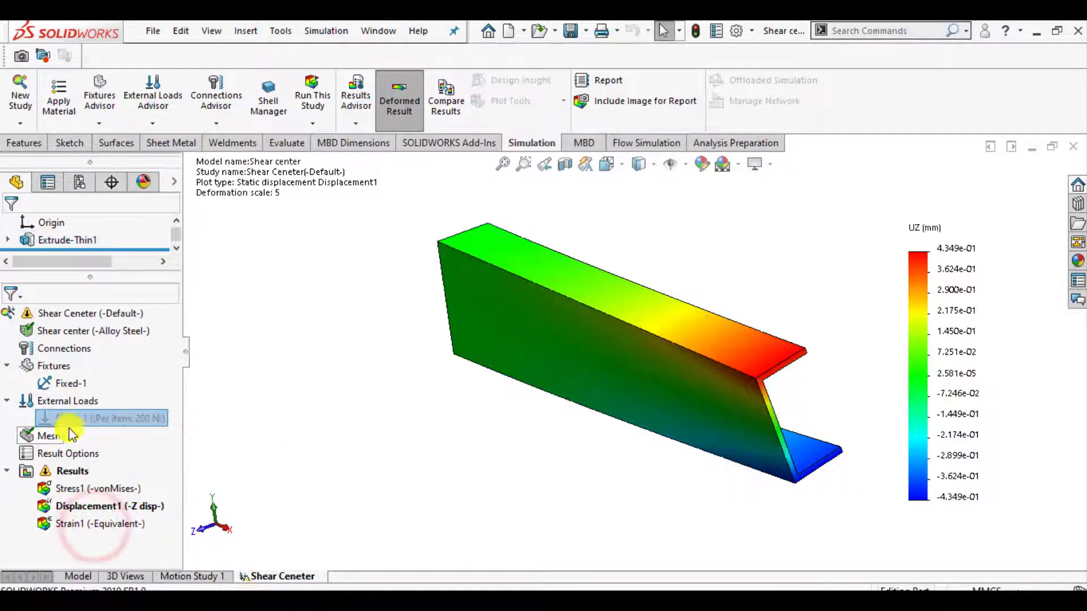
Step: Start a remote load on the channel's end face with X location 100 mm
right_click(66, 404)
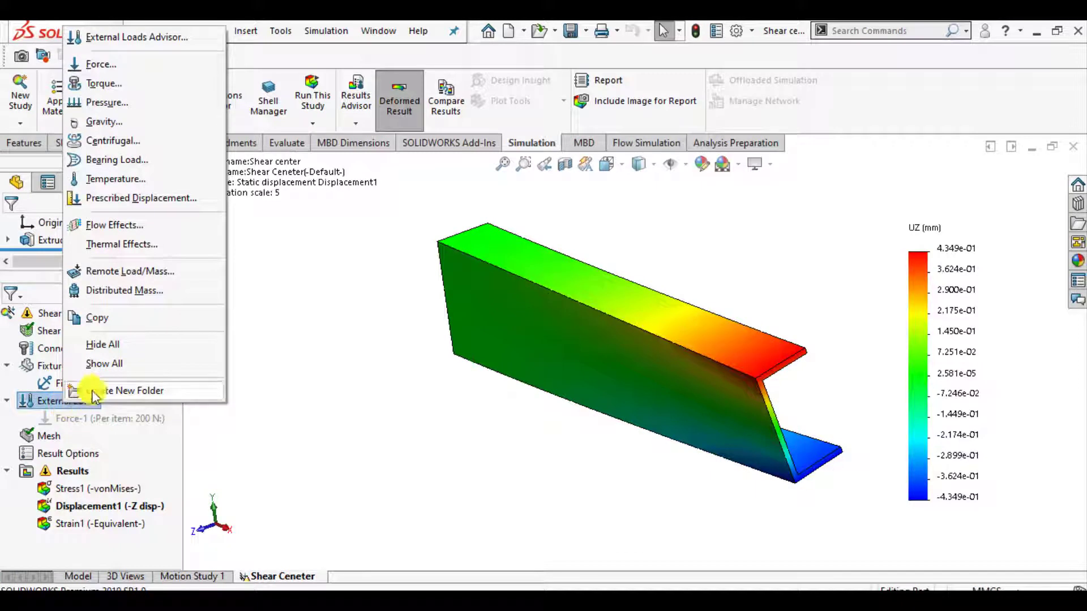
click(136, 272)
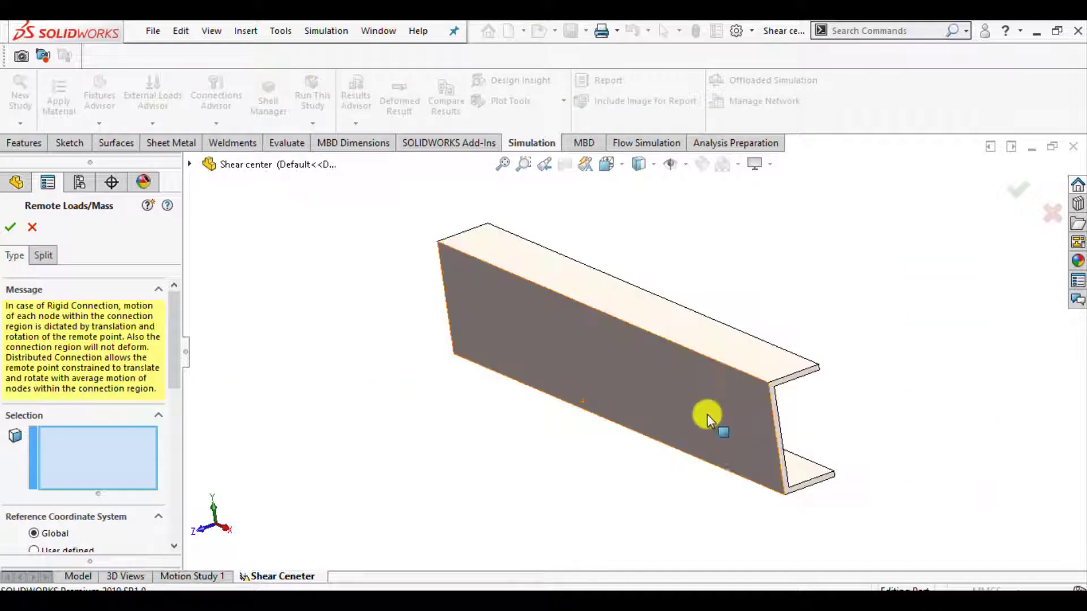
scroll(748, 374, down, 2)
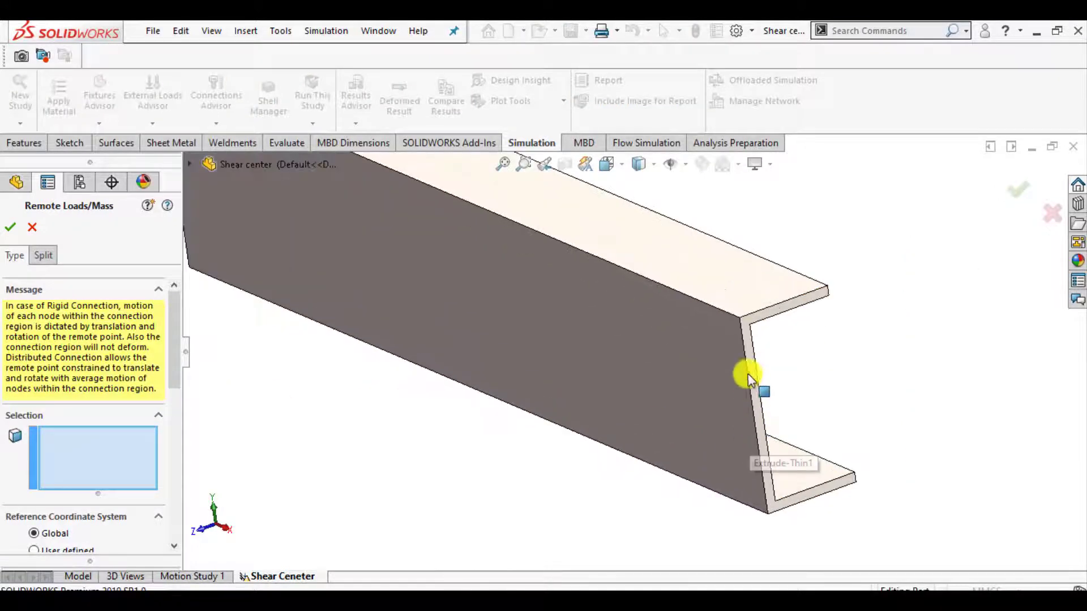
click(748, 331)
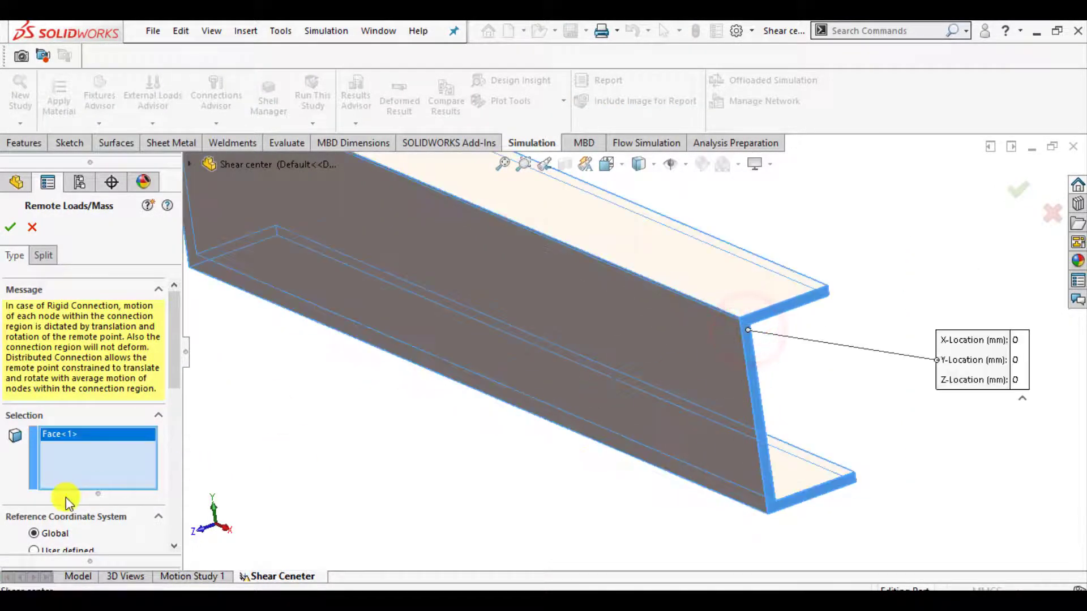
drag(175, 382, 175, 444)
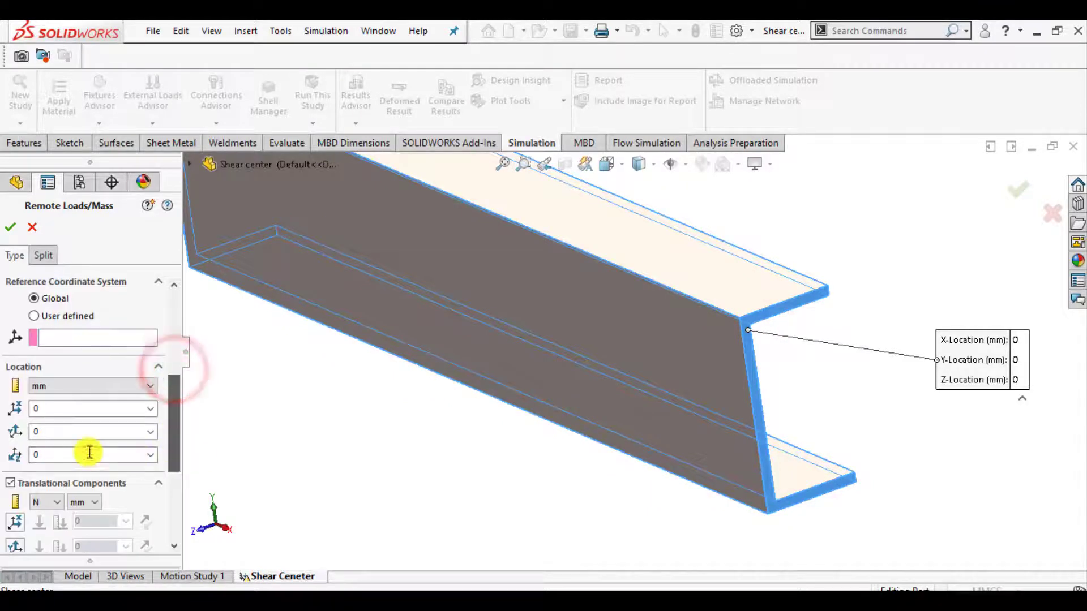
double_click(80, 410)
text(100)
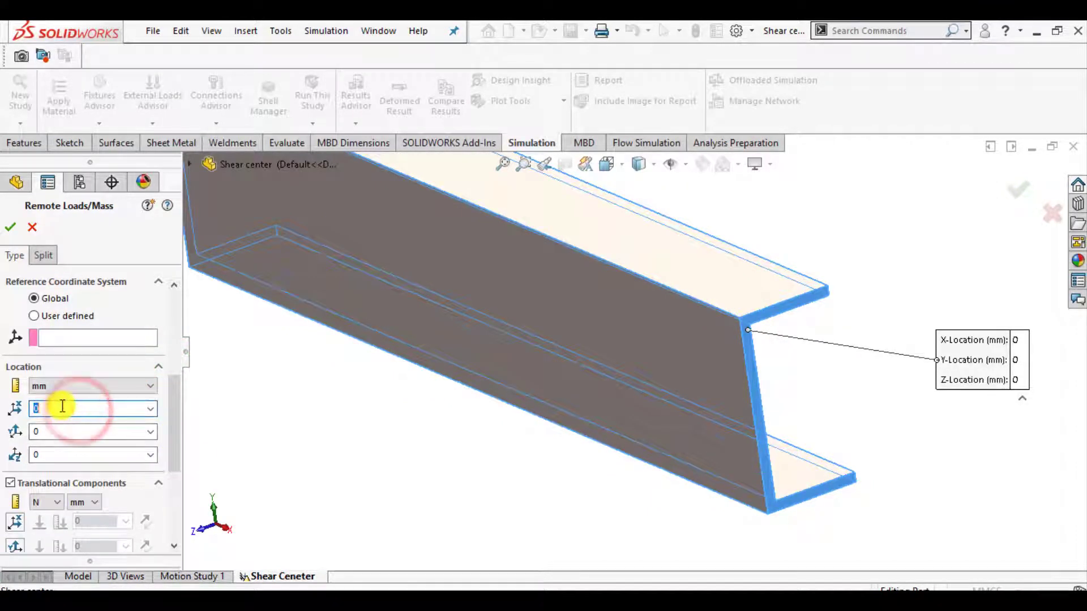
Step: Set the remote load's location to Y 10 mm and Z 3.25 mm
double_click(66, 434)
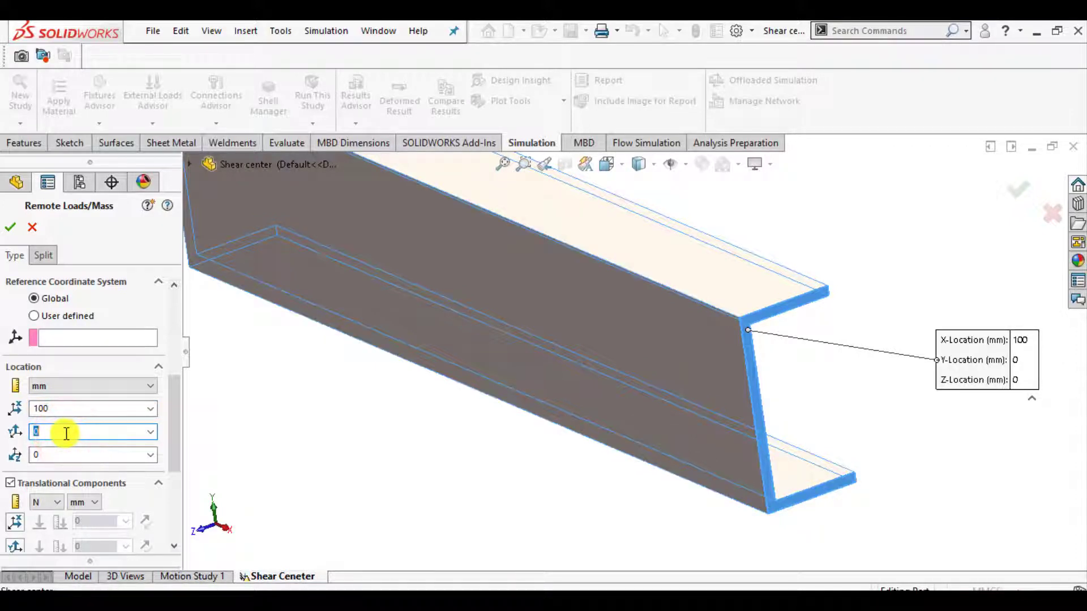
text(10)
double_click(57, 455)
text(3.25)
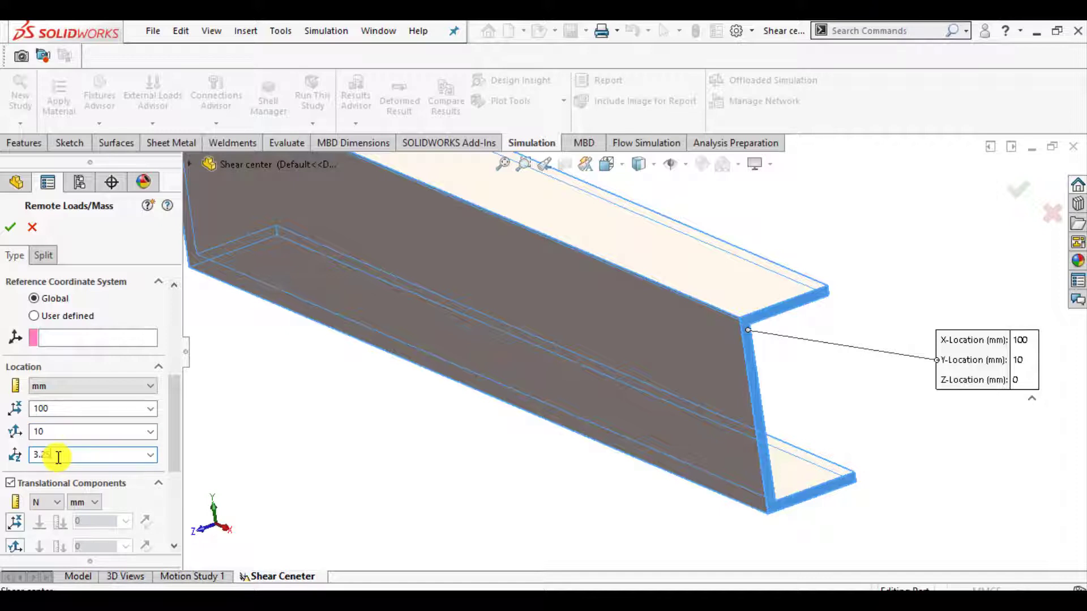
click(74, 431)
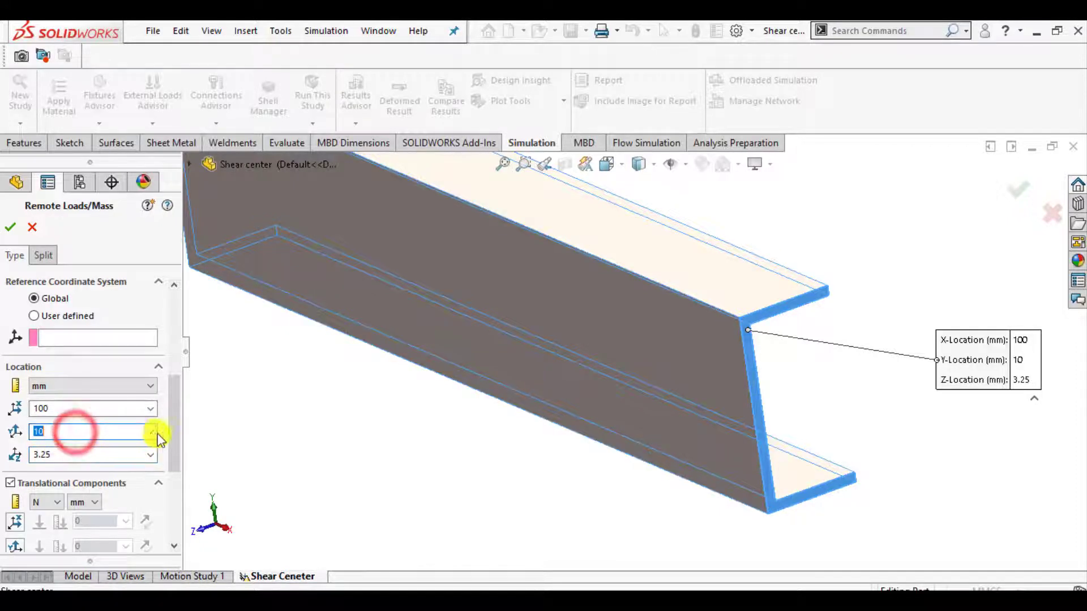
drag(176, 434, 177, 472)
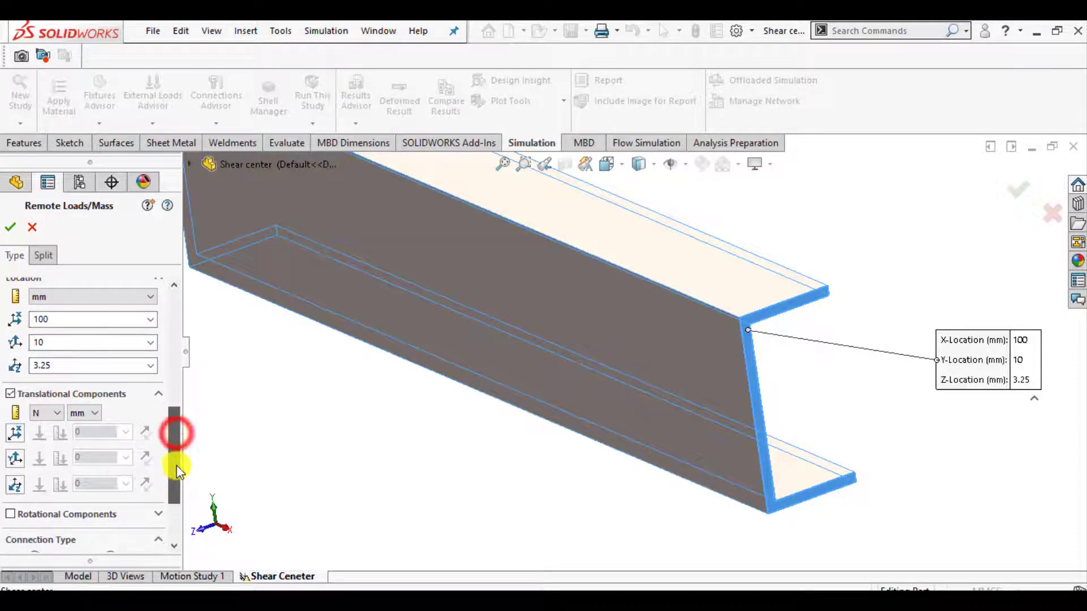
Step: Give the remote load a 200 N Y-direction force and apply it
click(15, 458)
double_click(86, 457)
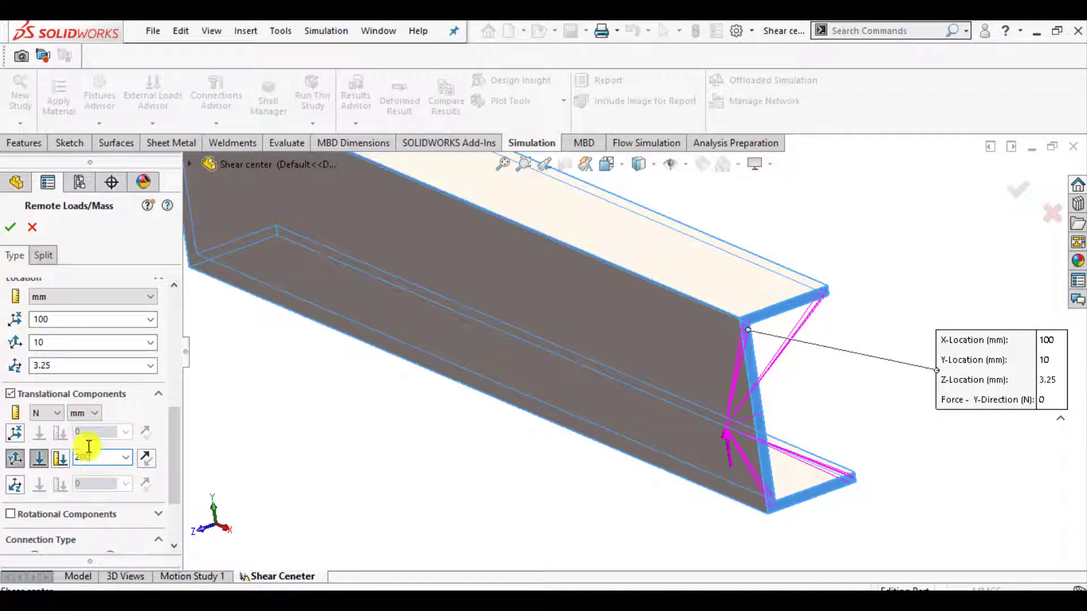
text(00)
click(13, 231)
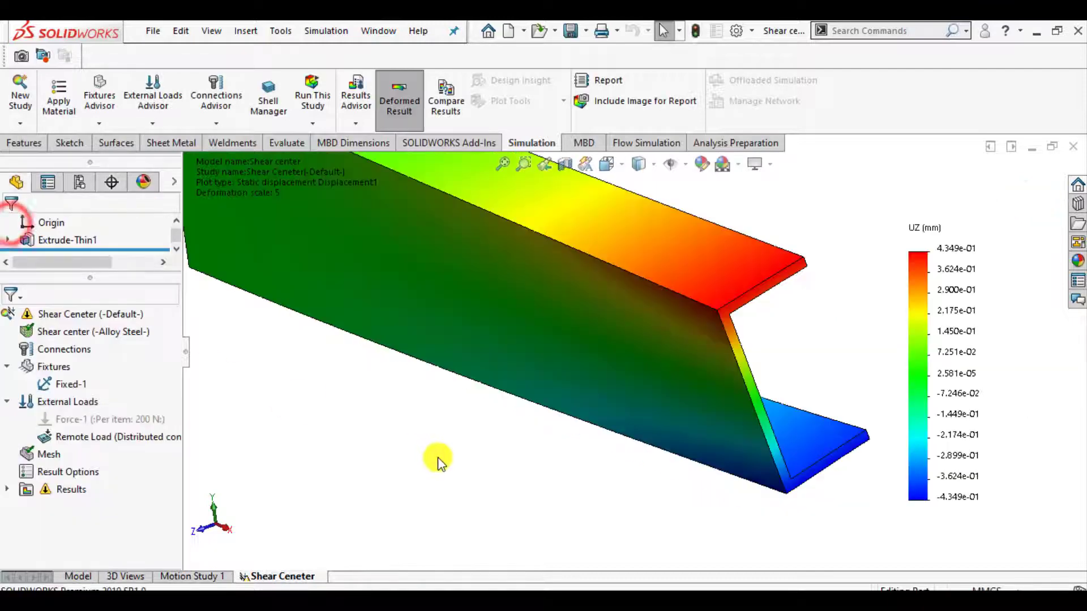
scroll(441, 475, up, 3)
scroll(439, 475, up, 2)
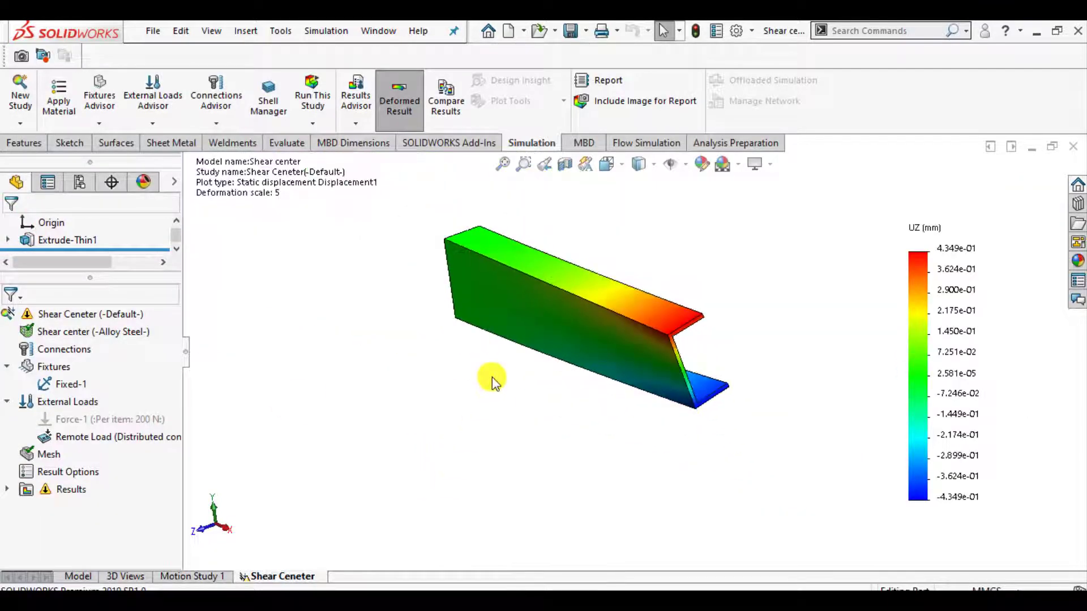
click(685, 169)
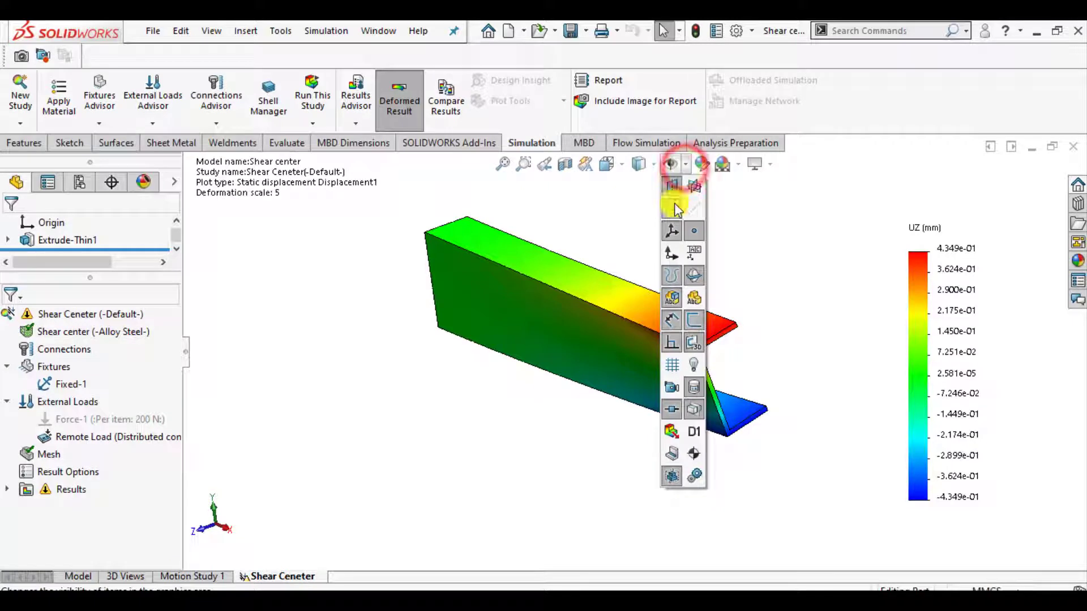
Step: Toggle the load and fixture symbols, rerun the static study, and rotate the beam
click(671, 434)
scroll(675, 385, down, 2)
scroll(675, 385, down, 1)
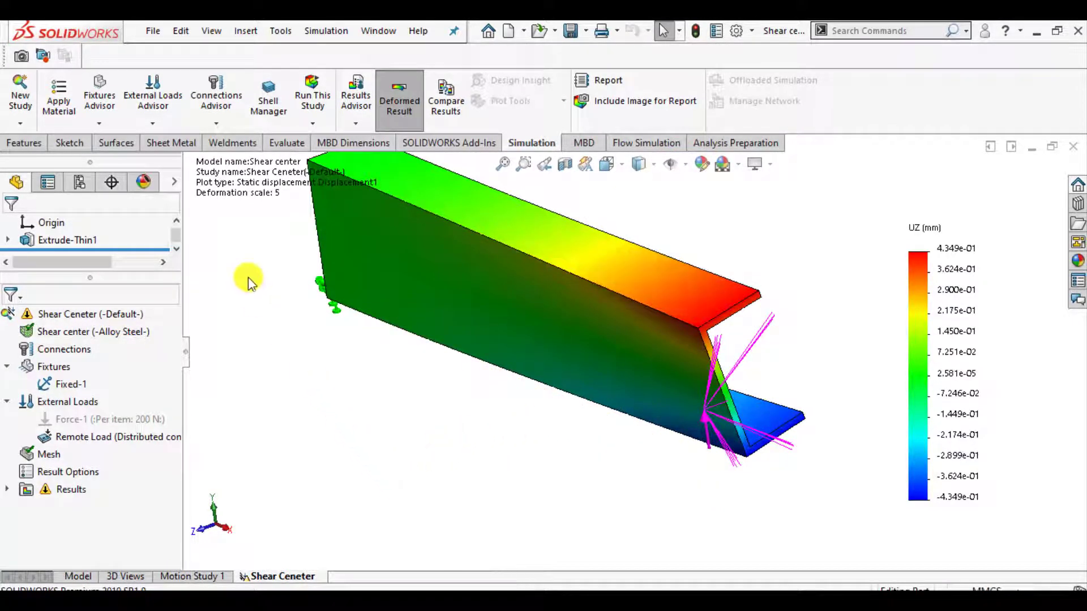
click(316, 88)
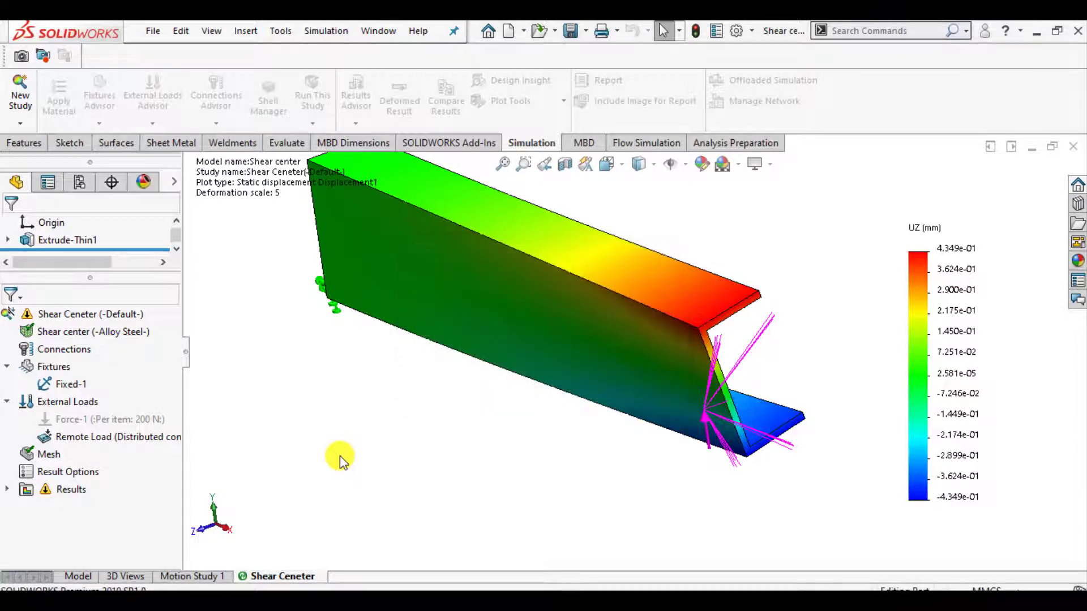
click(378, 427)
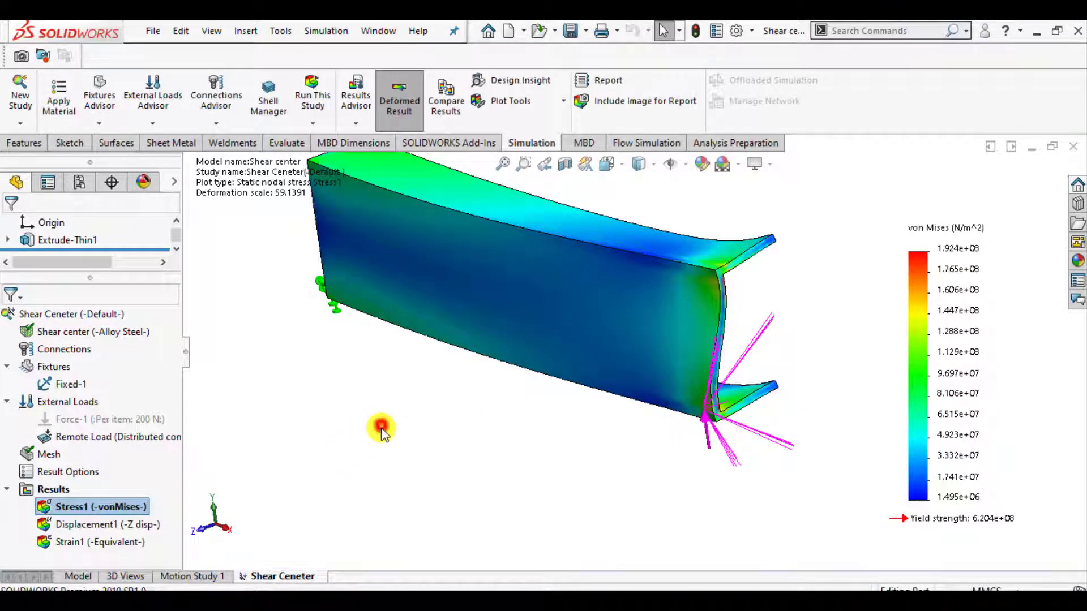
middle_drag(384, 470, 563, 303)
middle_drag(589, 249, 193, 493)
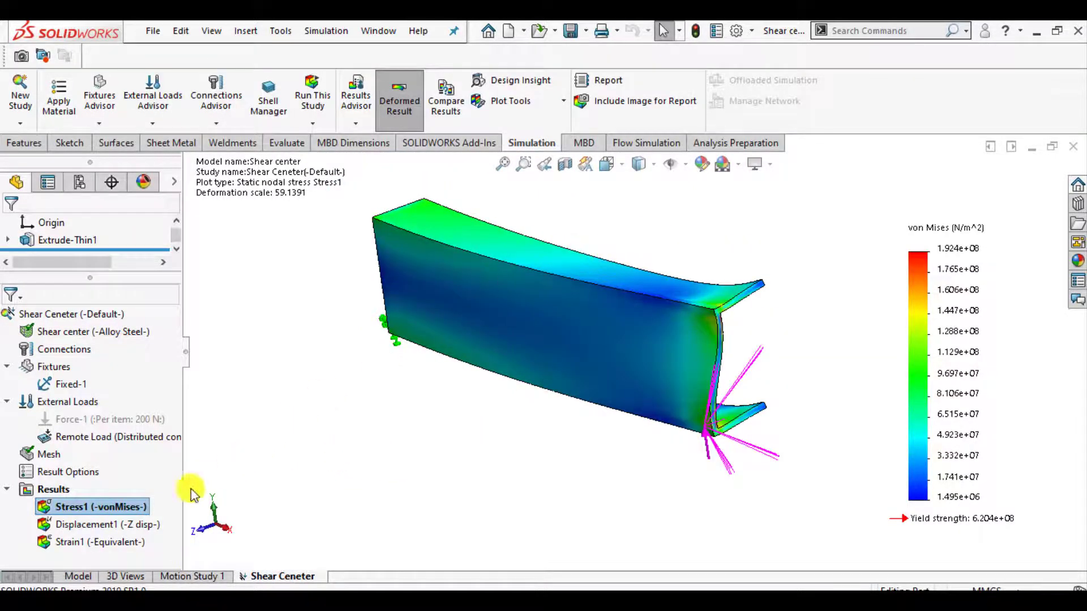
Step: Show the Z-displacement plot (about ±4.038e-02 mm) with fixture and load symbols hidden
double_click(52, 525)
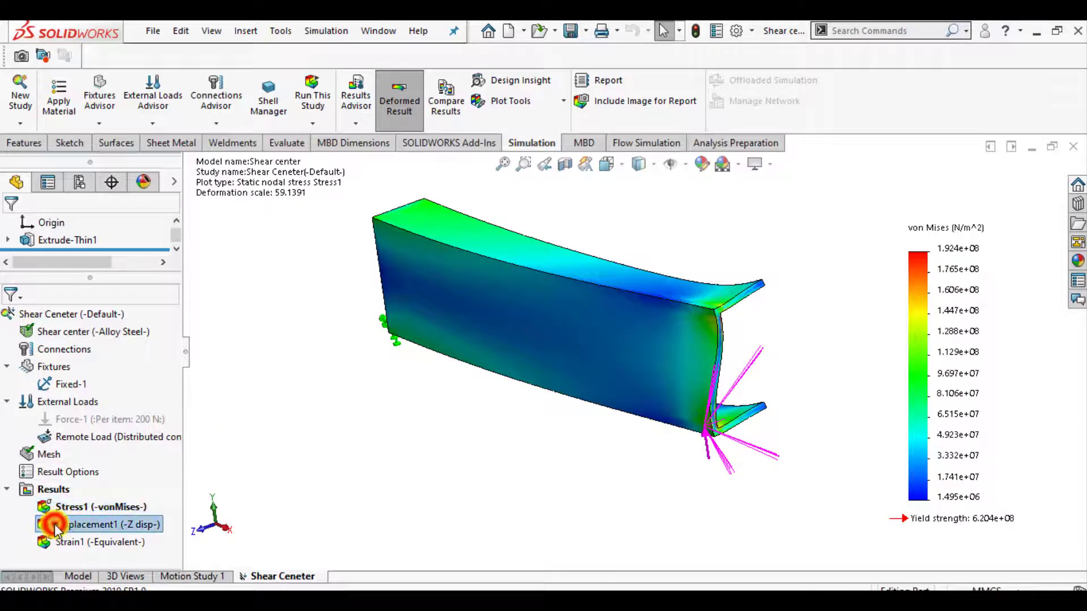
scroll(702, 373, down, 2)
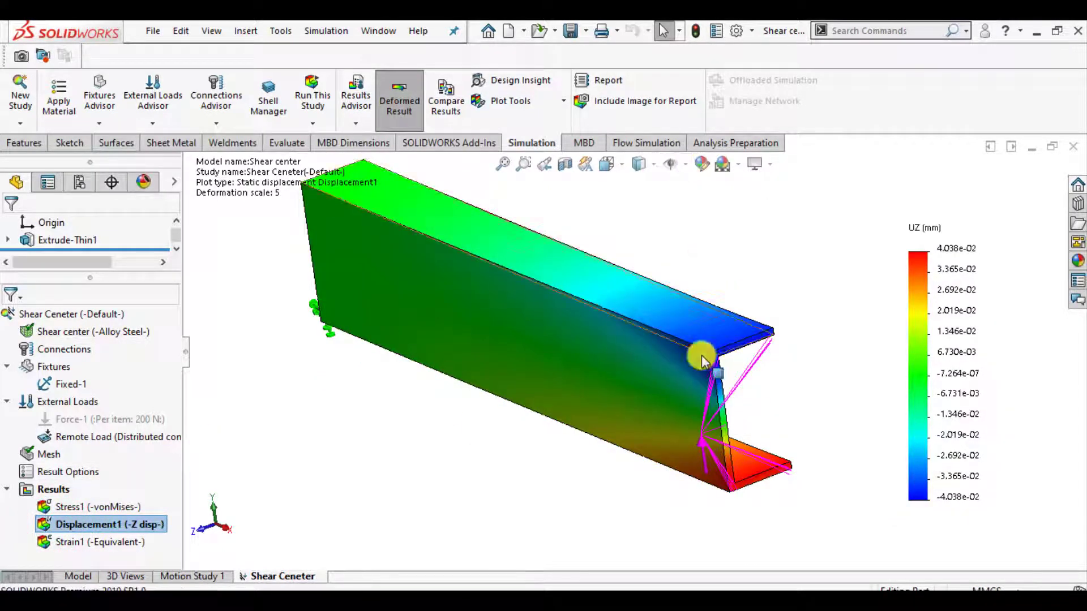
scroll(714, 396, down, 2)
click(685, 165)
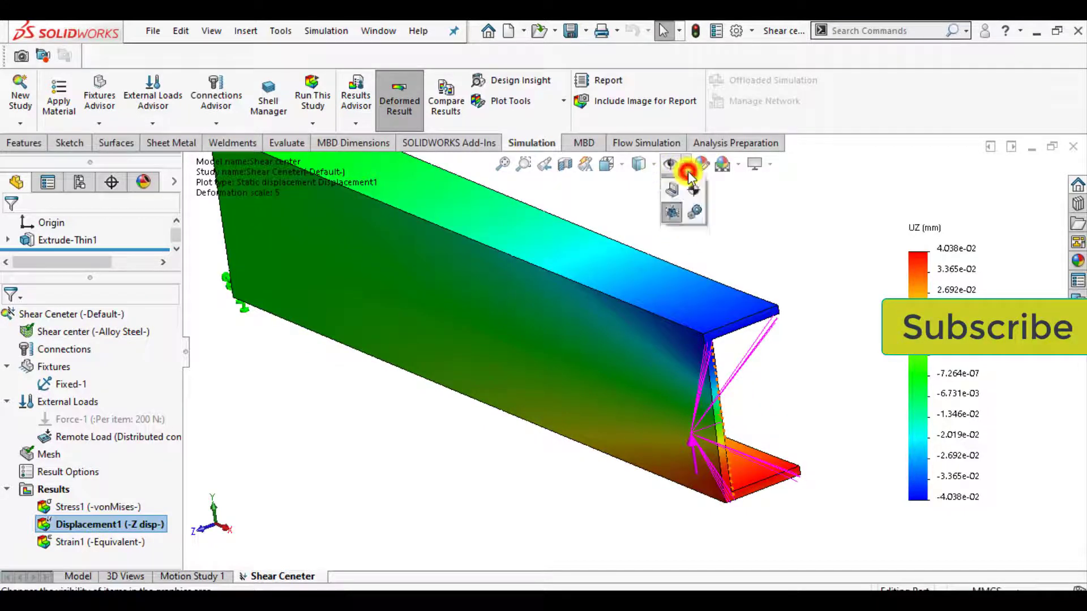
click(671, 432)
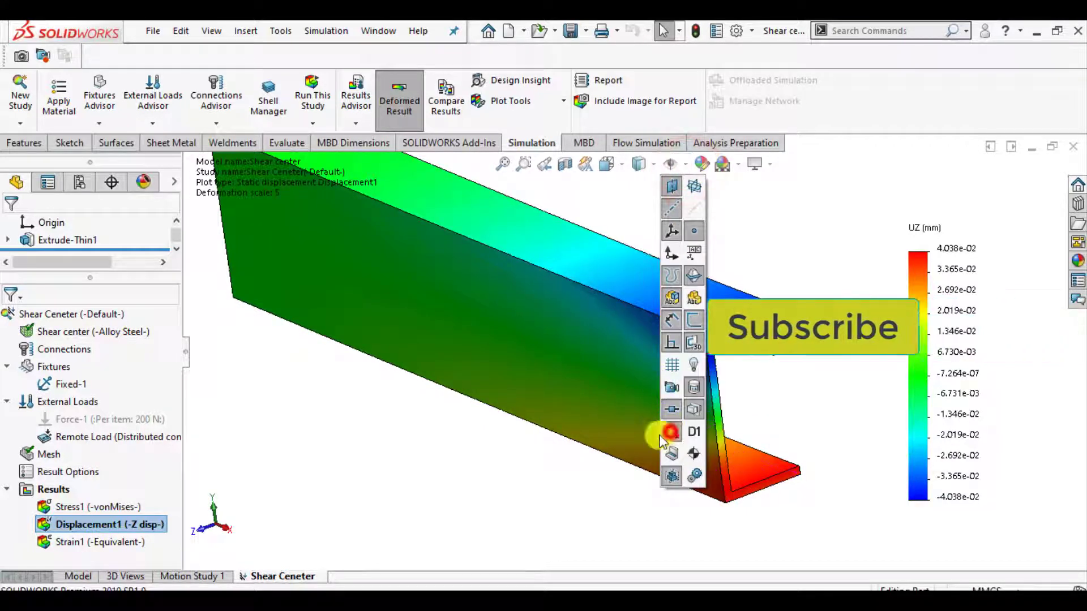
click(529, 503)
scroll(747, 405, down, 2)
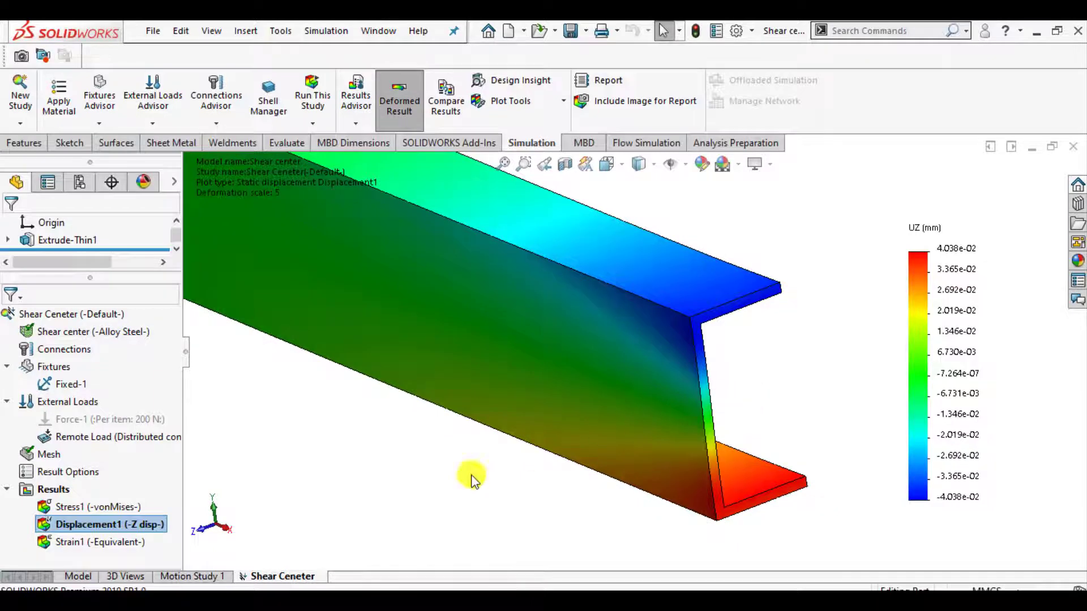
right_click(103, 529)
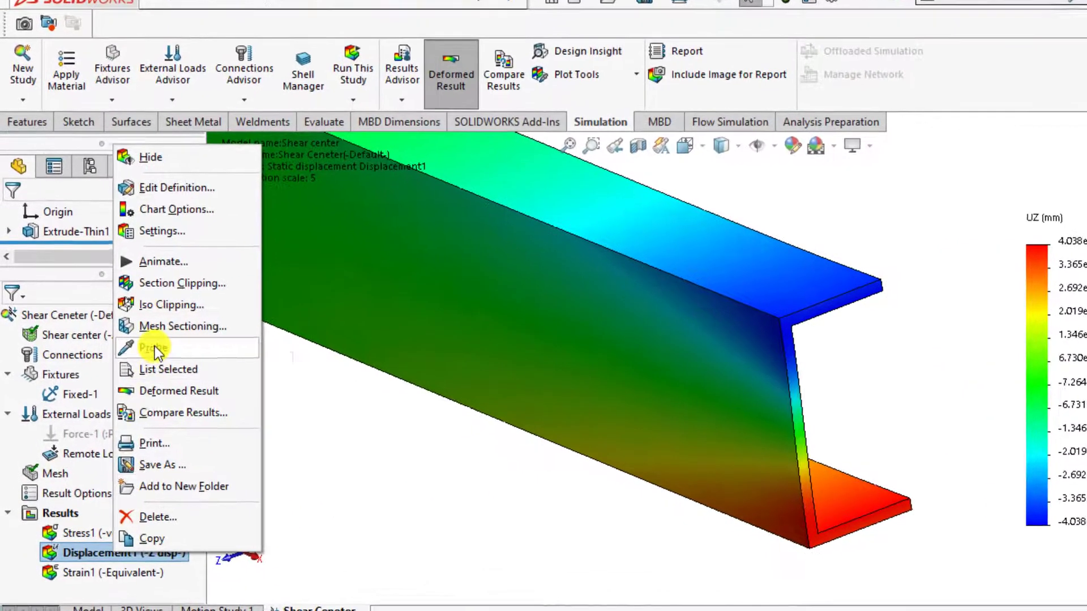
click(151, 344)
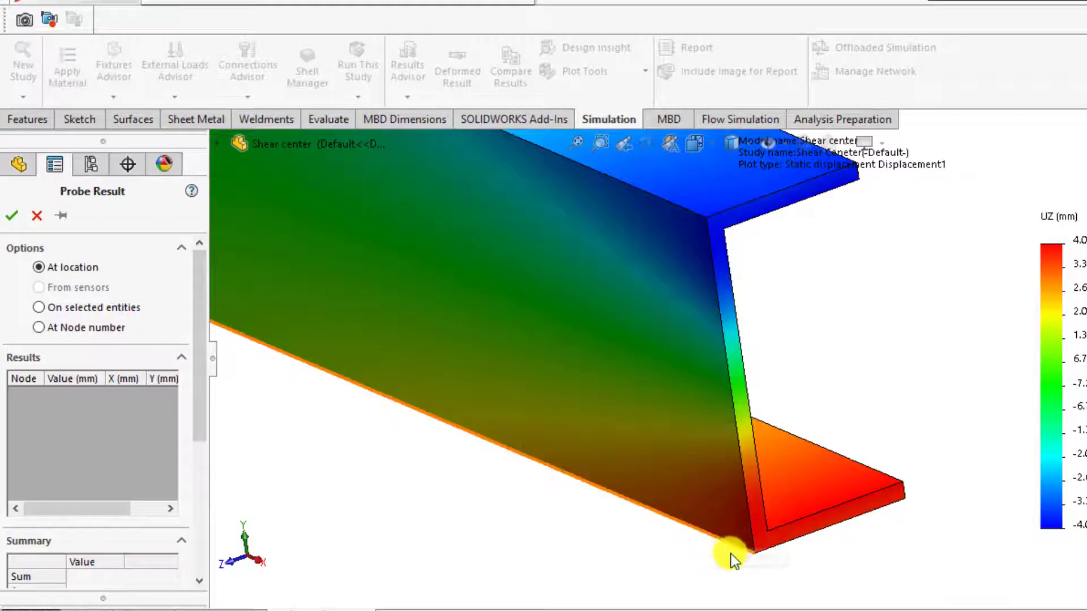
click(757, 556)
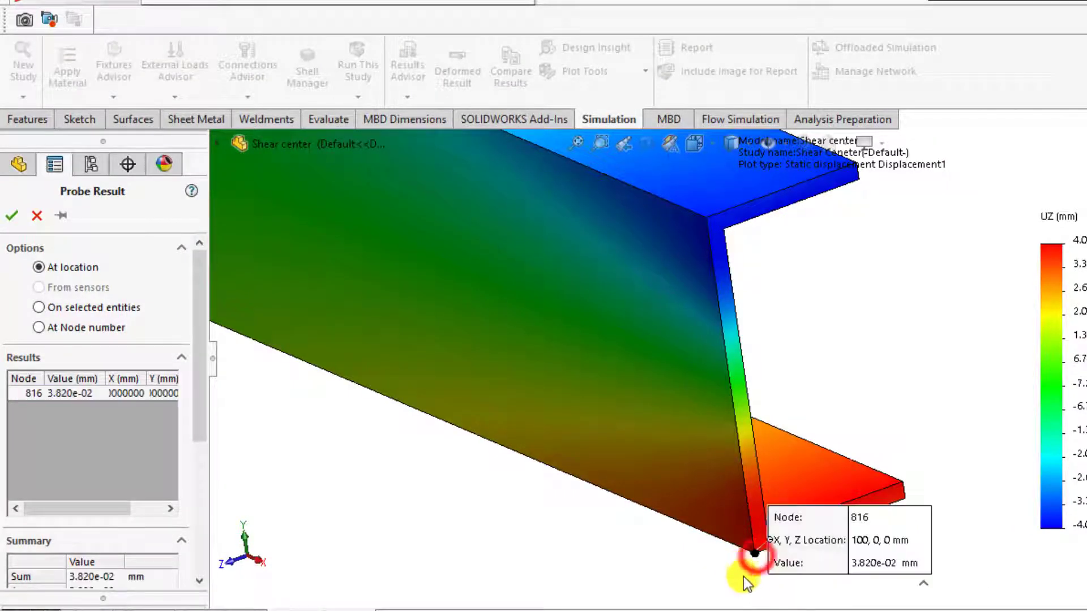
drag(872, 532, 951, 425)
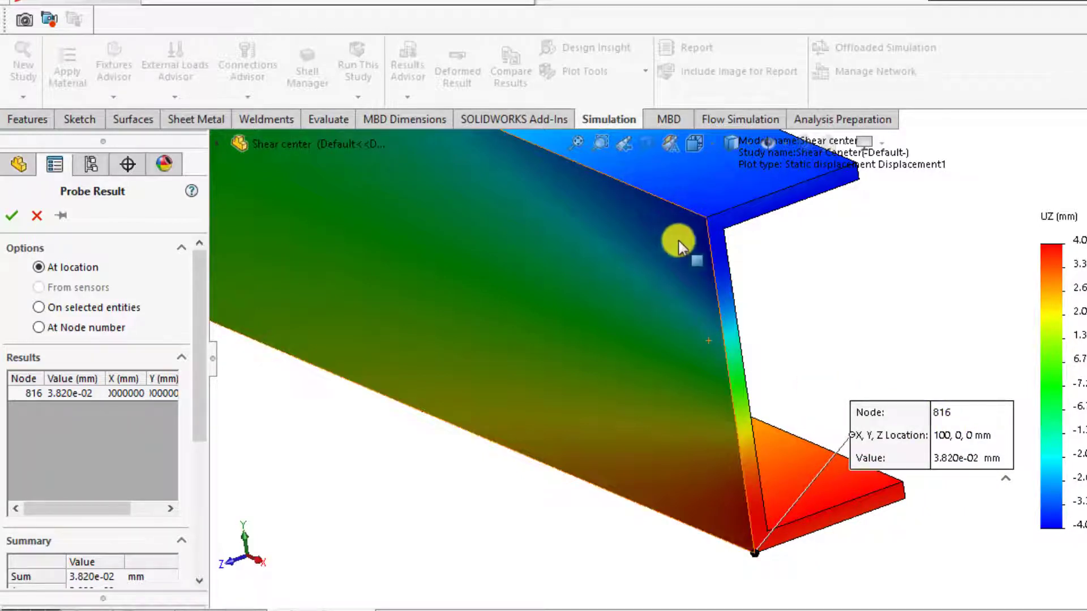
click(708, 222)
mouse_move(776, 265)
mouse_down()
mouse_move(925, 229)
mouse_move(563, 370)
mouse_move(476, 347)
mouse_move(503, 238)
mouse_move(489, 218)
mouse_up()
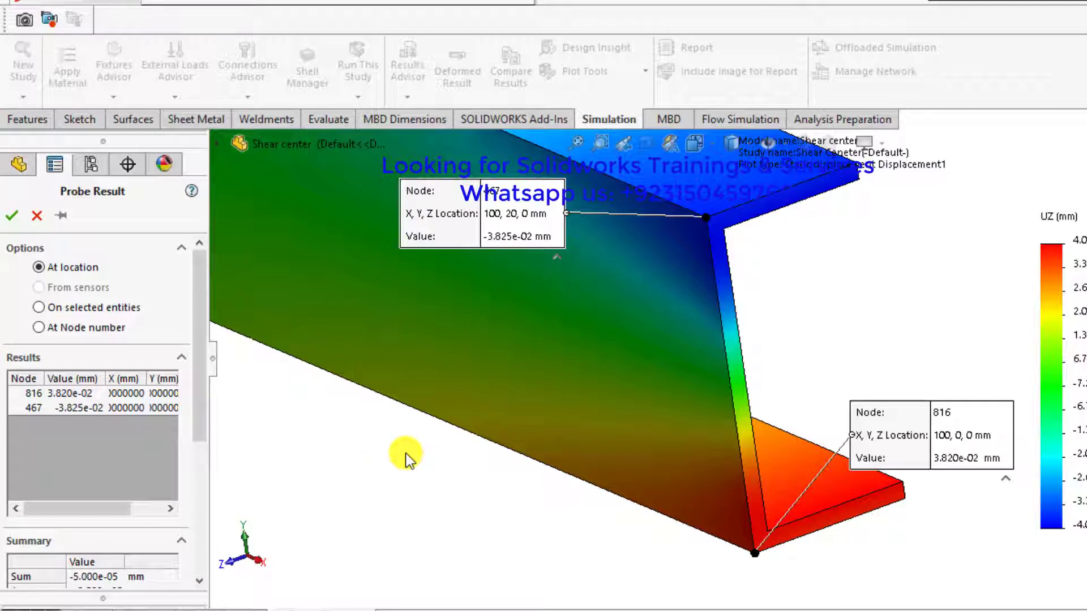
click(14, 217)
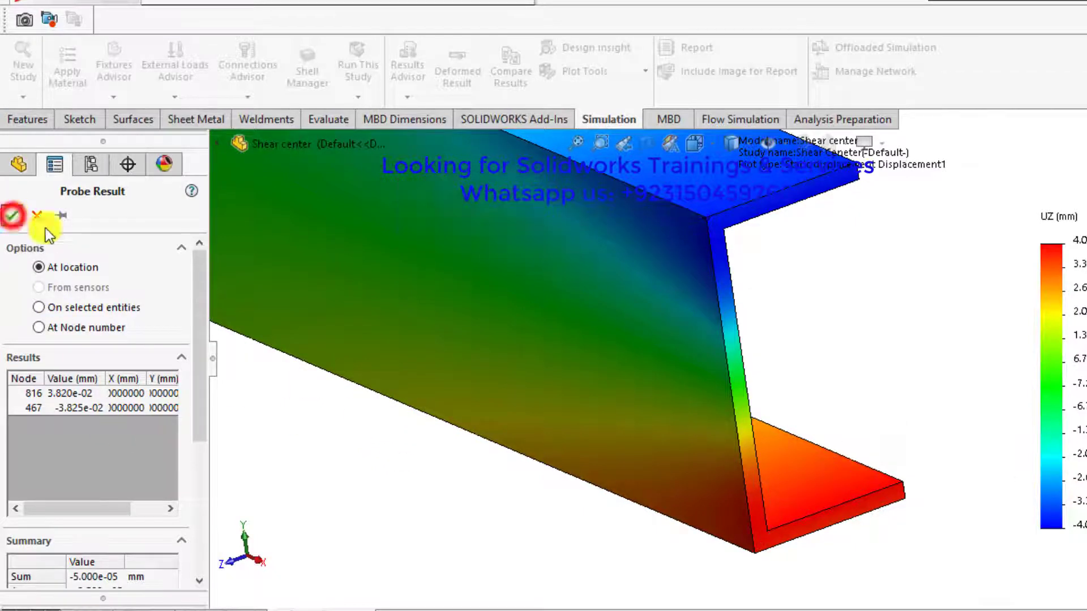
click(368, 460)
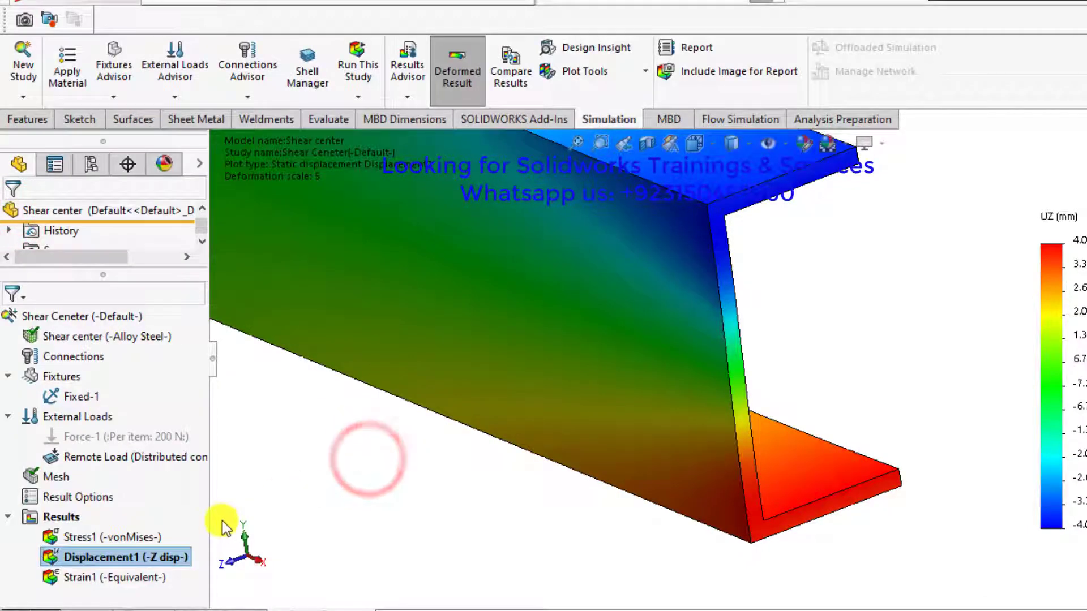
Step: Change the remote load's Z location to 3 mm
click(101, 458)
right_click(101, 456)
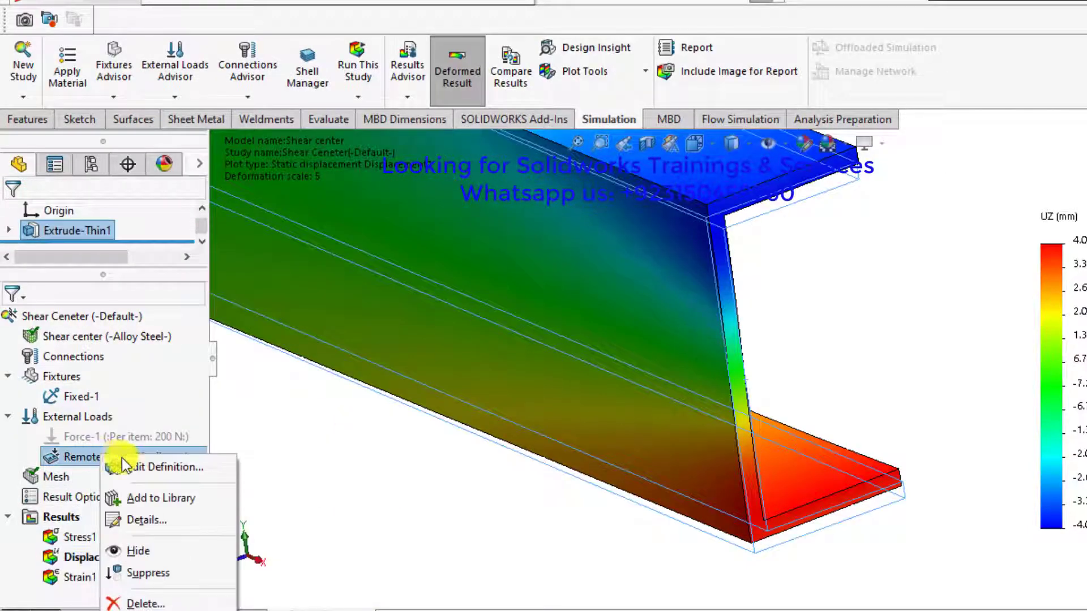
click(141, 468)
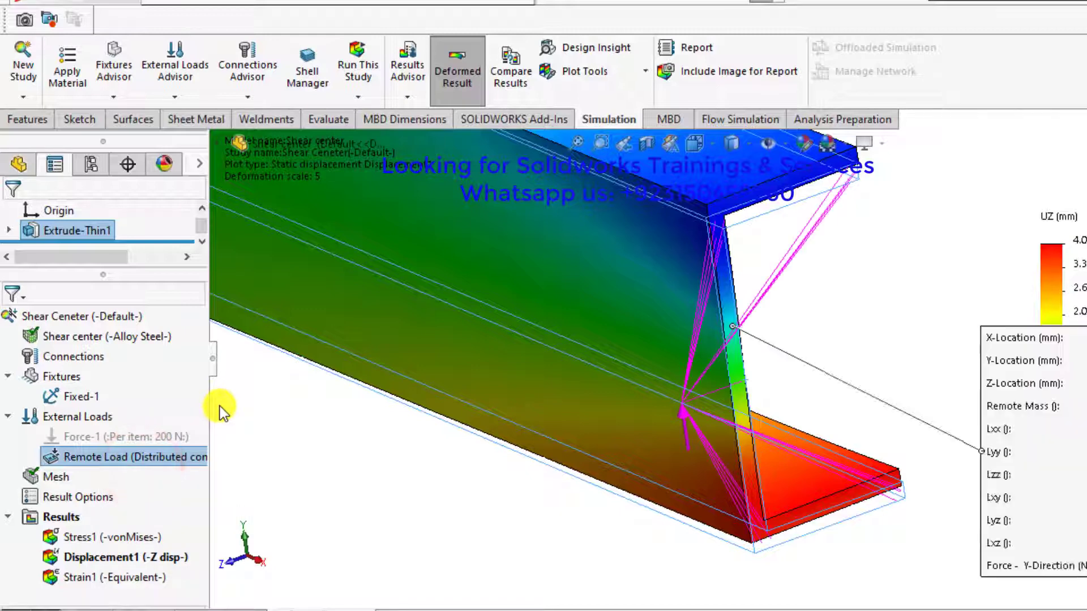
drag(204, 383, 204, 453)
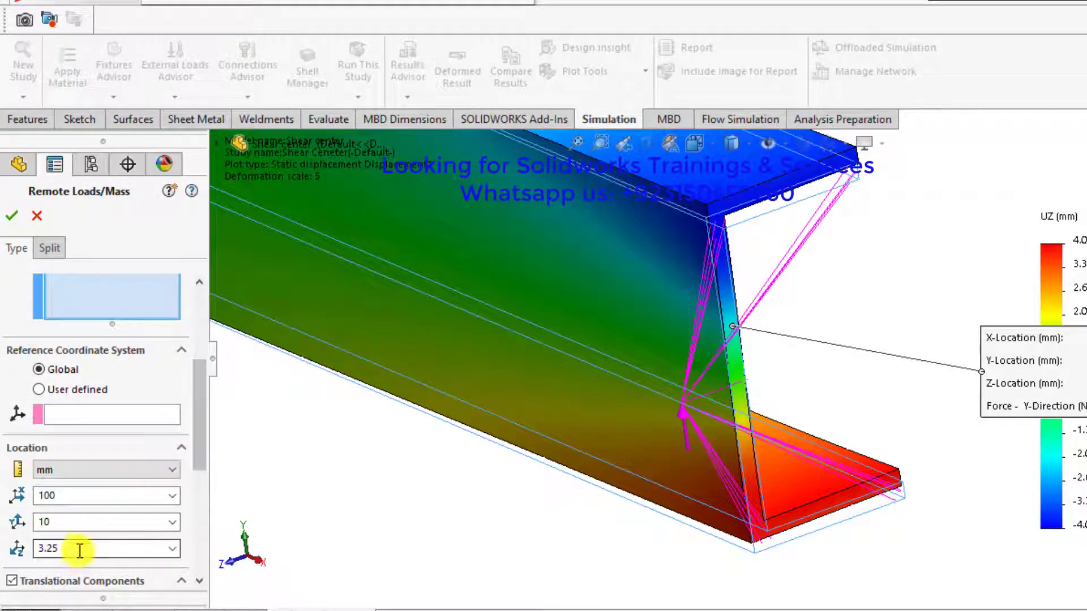
double_click(80, 548)
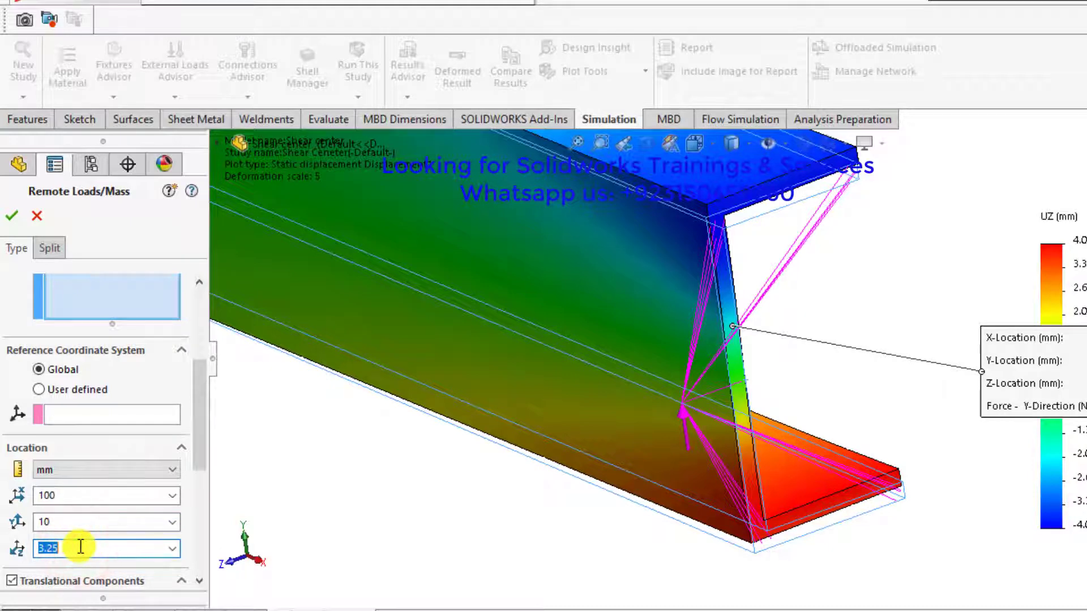
text(3)
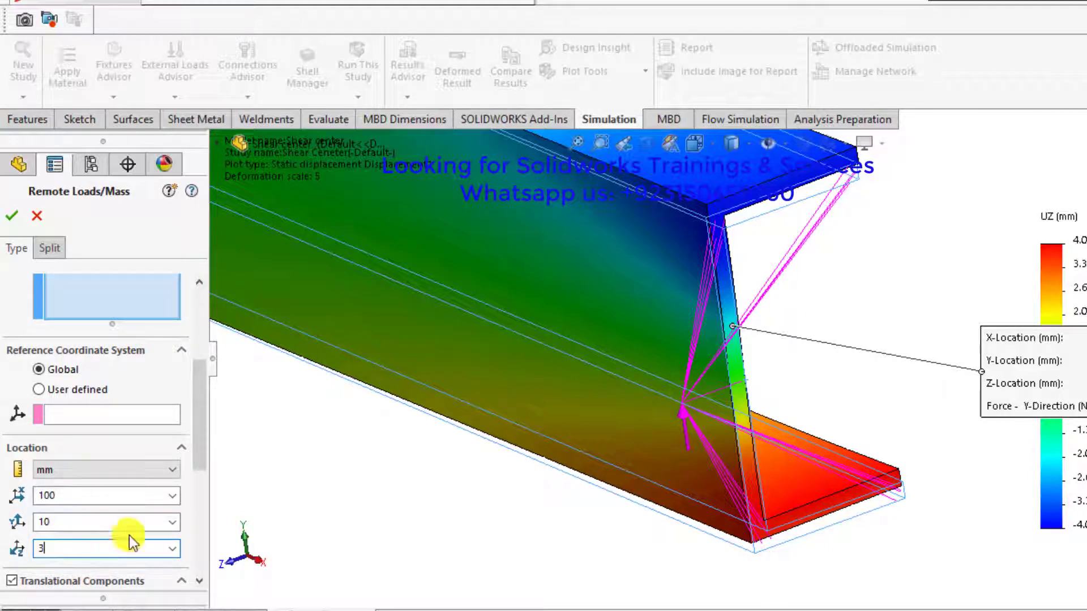
click(14, 220)
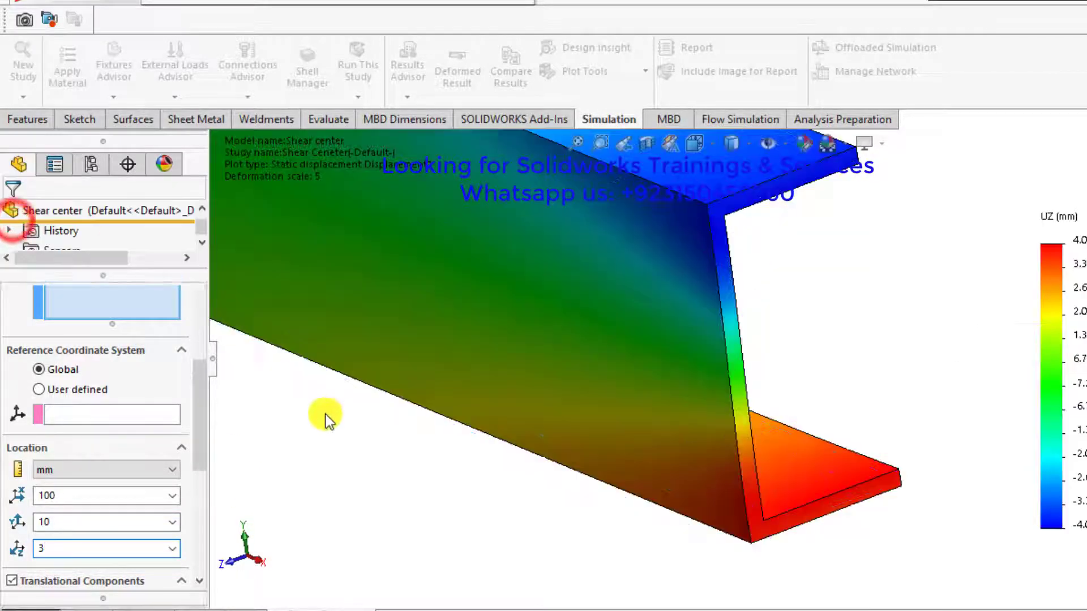
Step: Rerun the study and display the Z-displacement plot, now limited to about ±2.4
click(299, 256)
click(355, 62)
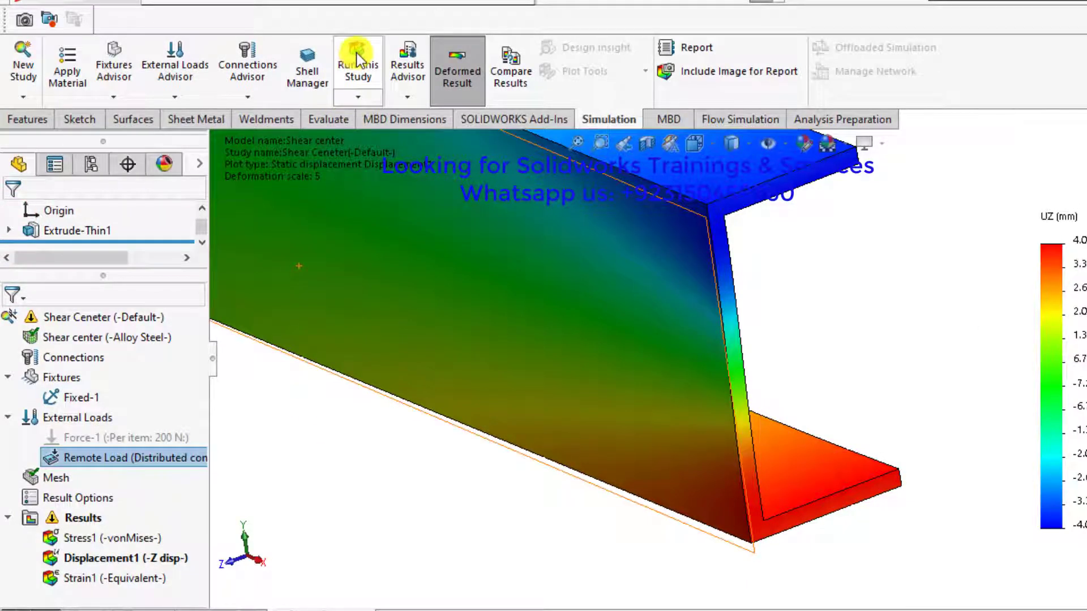
click(356, 60)
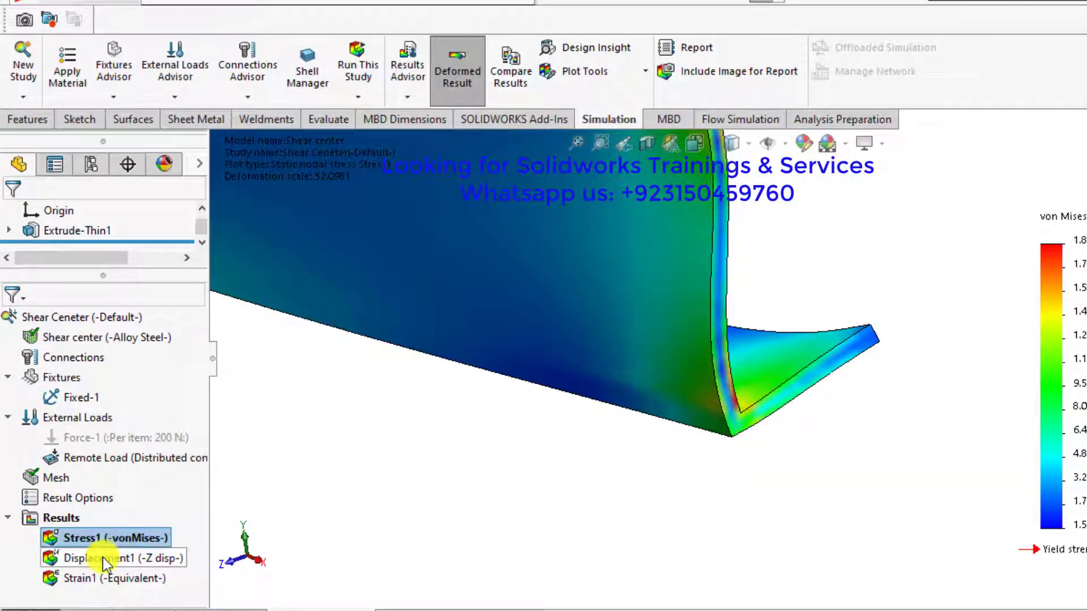
double_click(104, 557)
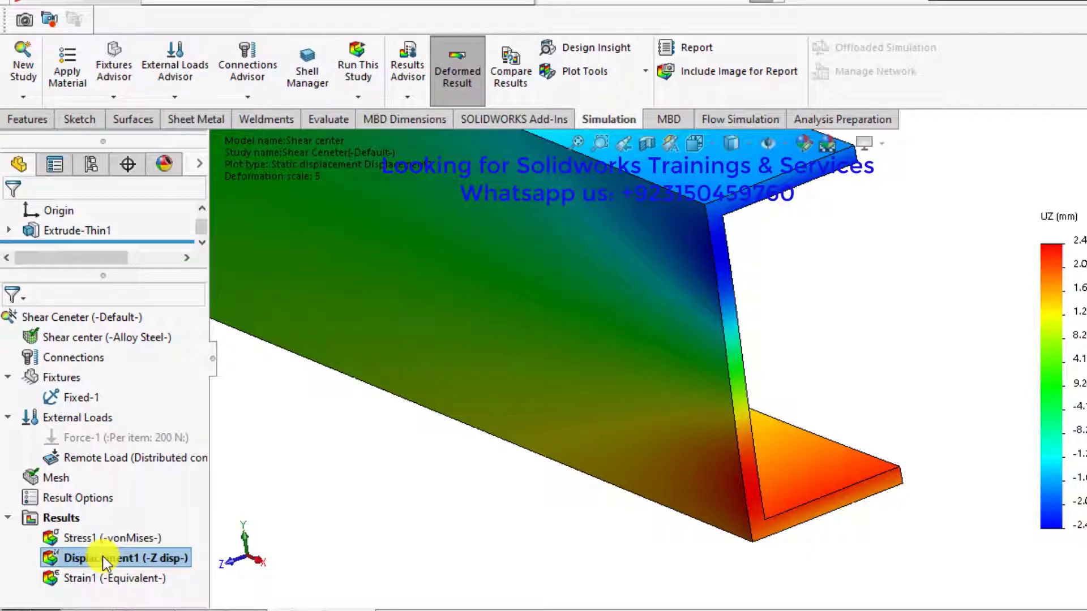
right_click(93, 556)
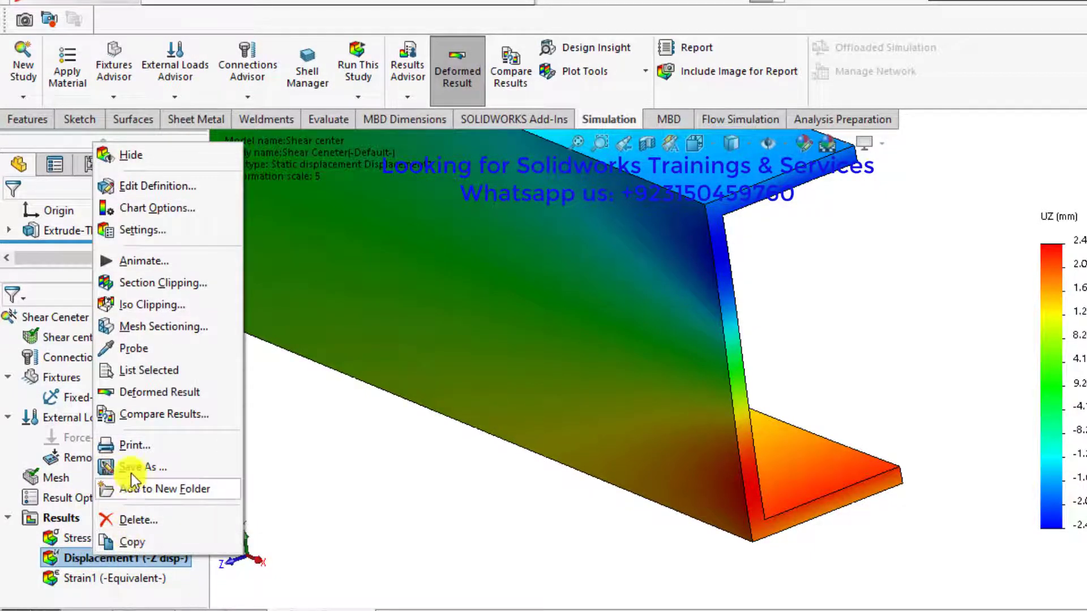
Step: Probe flange-tip nodes 467 and 816, reading UZ 1.890e-02 and -1.895e-02 mm
click(140, 343)
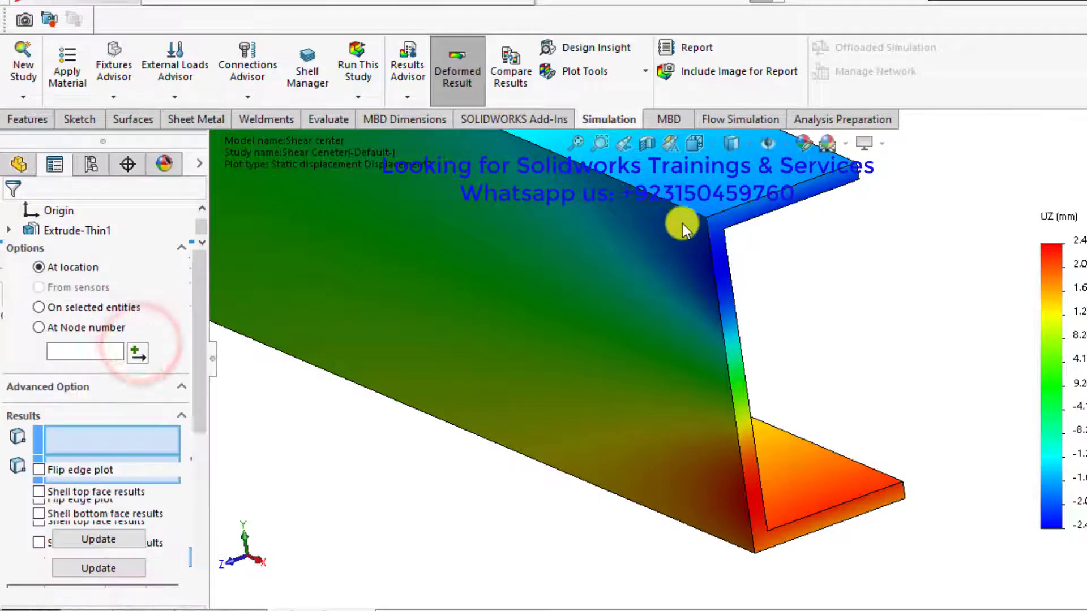
click(708, 219)
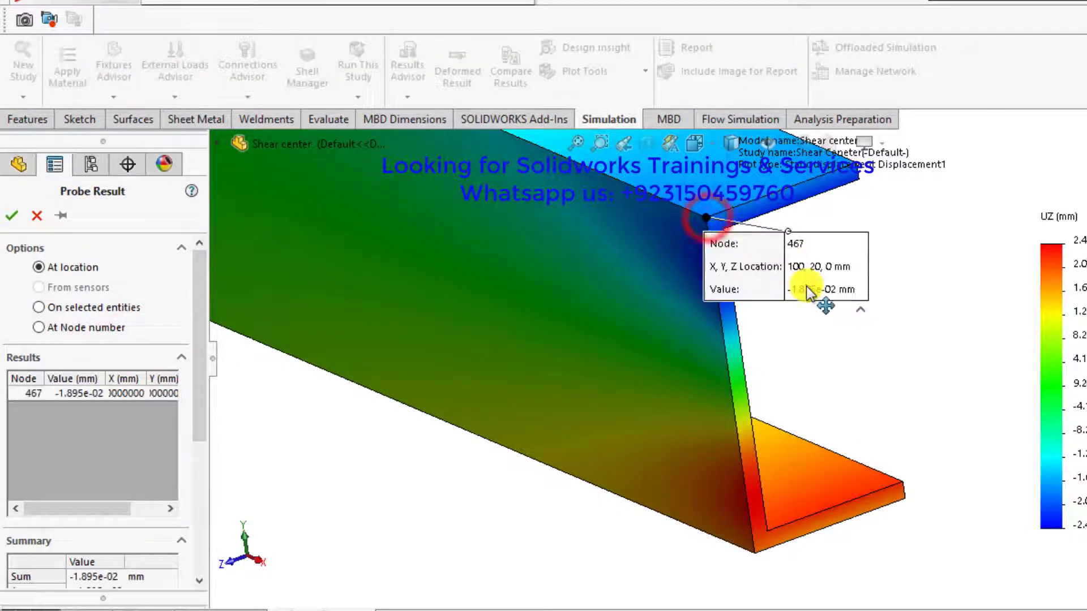
drag(827, 283, 946, 264)
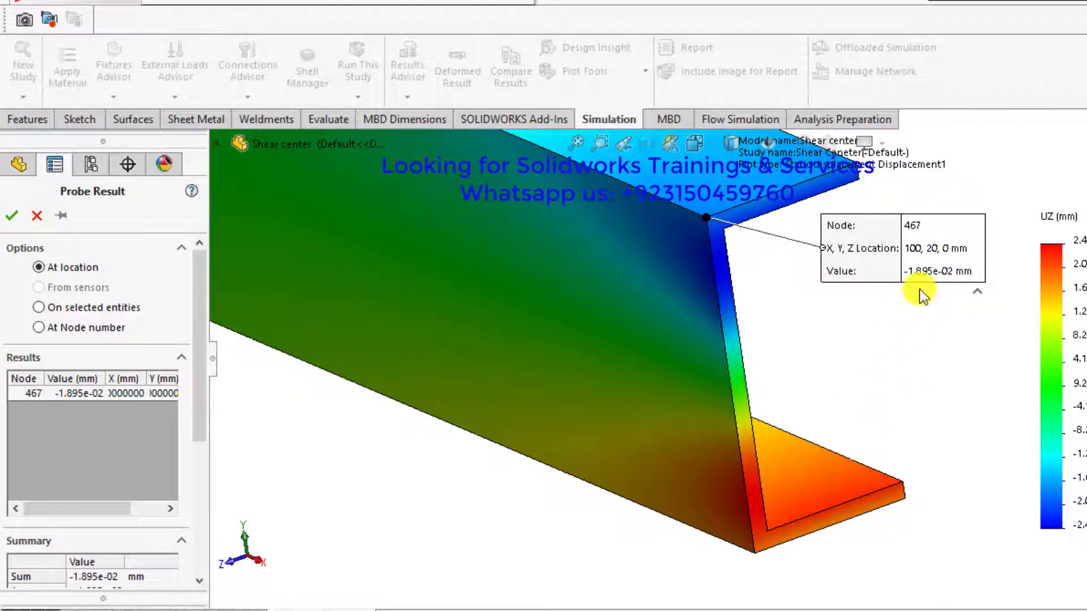
click(756, 556)
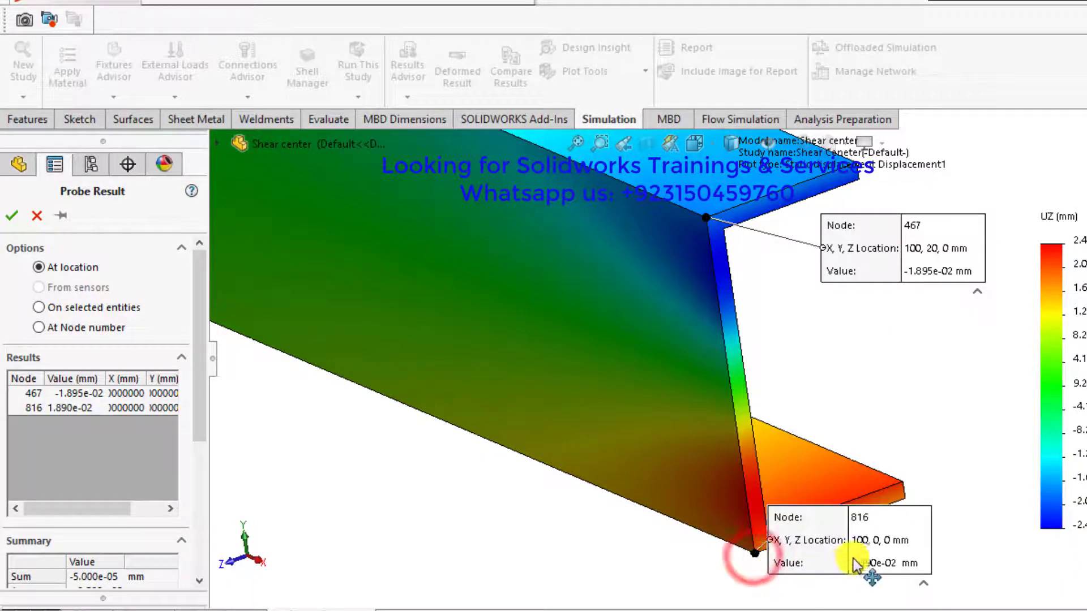
drag(858, 549, 963, 368)
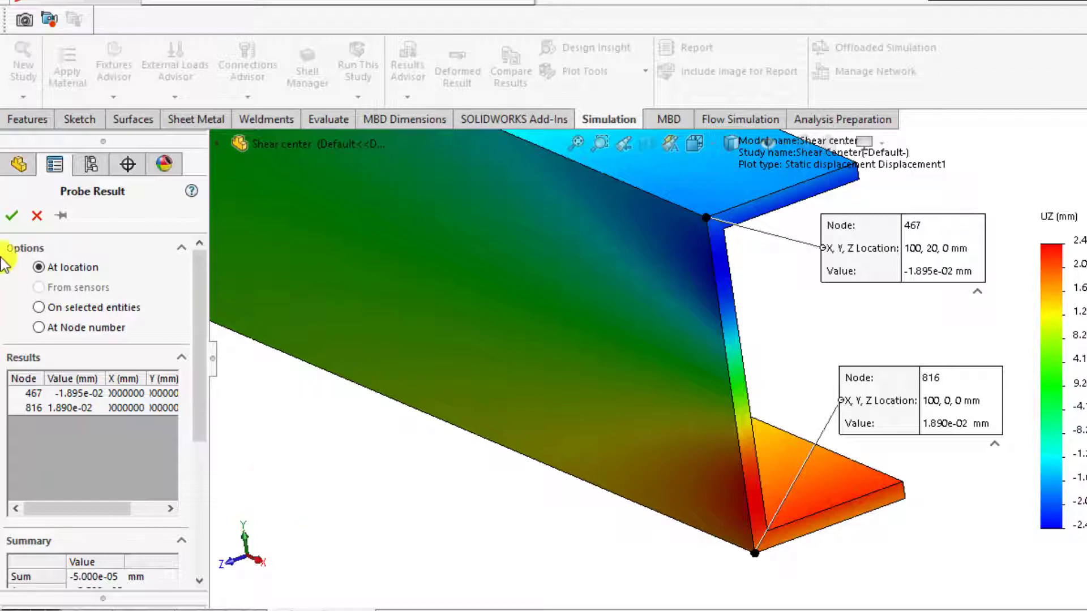
click(13, 218)
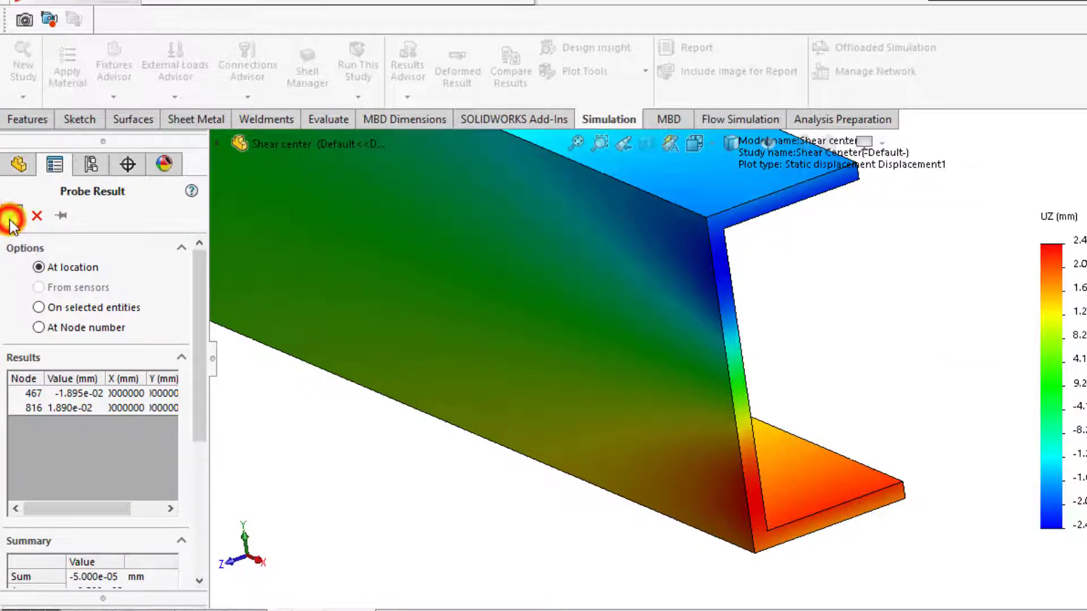
click(427, 549)
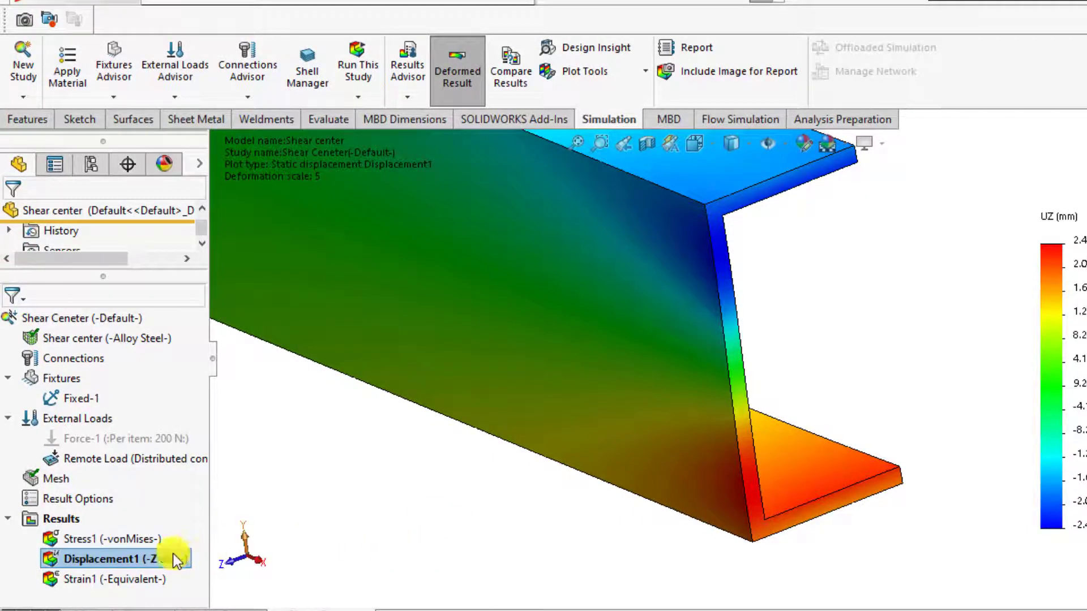
Step: Set the remote load's Z location to 2.75 mm, re-solve, and show the UZ plot (about ±1.1)
right_click(90, 455)
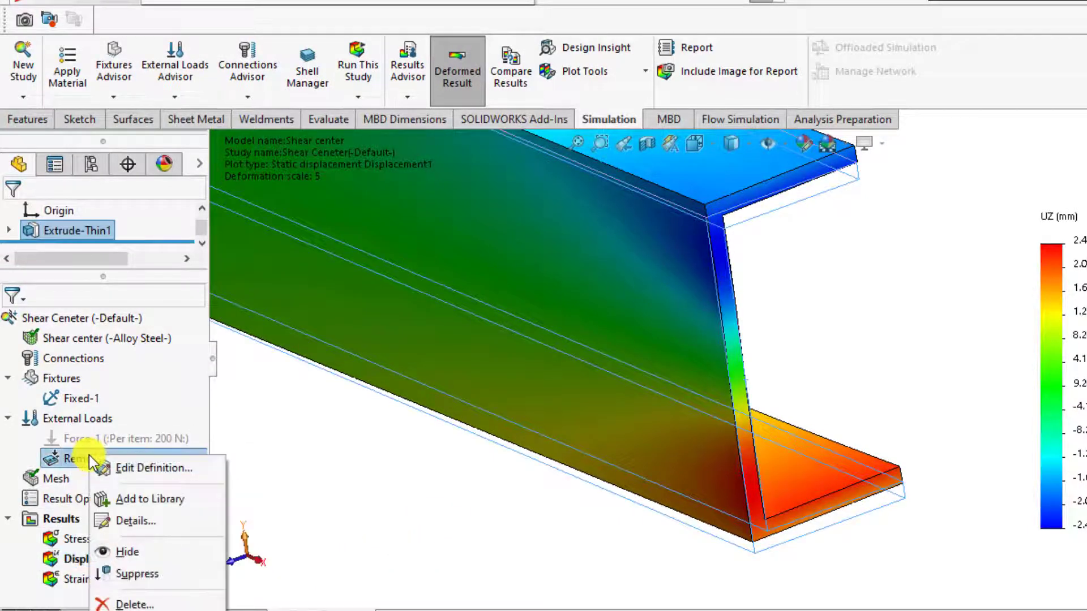
click(120, 466)
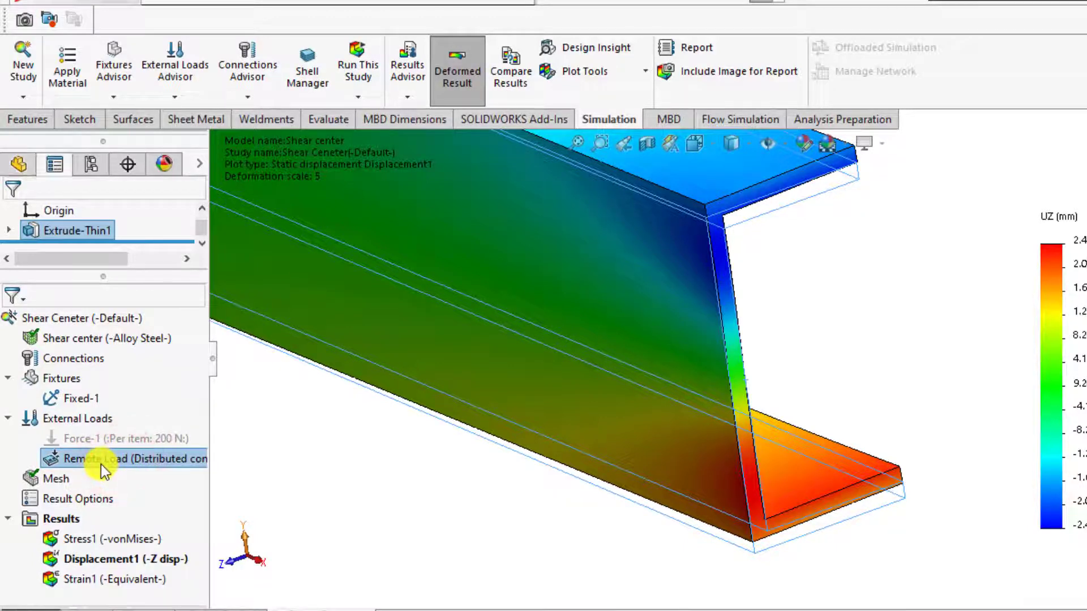
drag(193, 389, 190, 487)
double_click(80, 472)
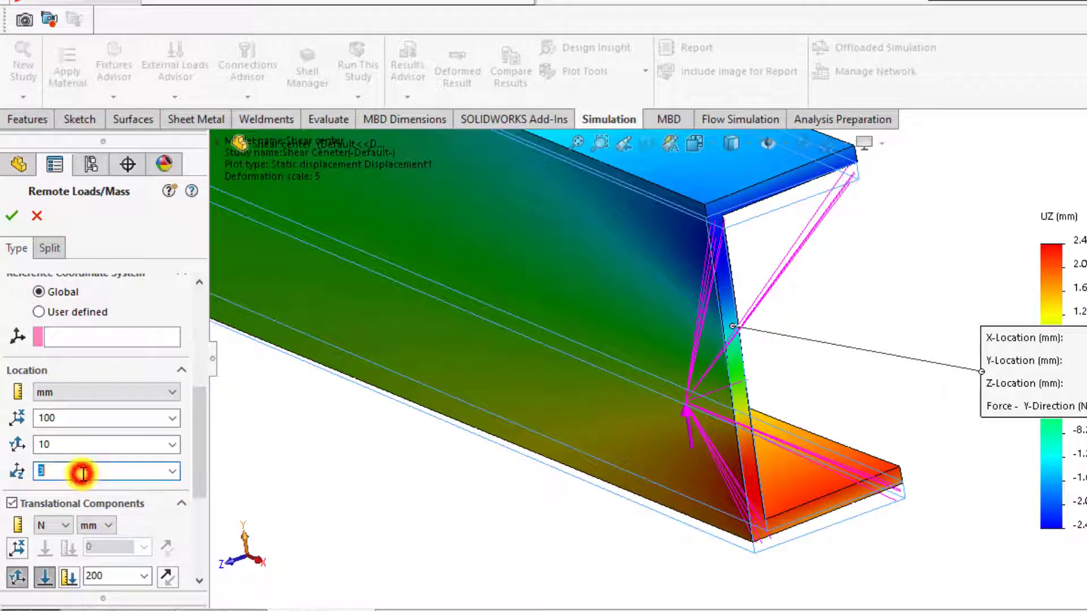
text(2.)
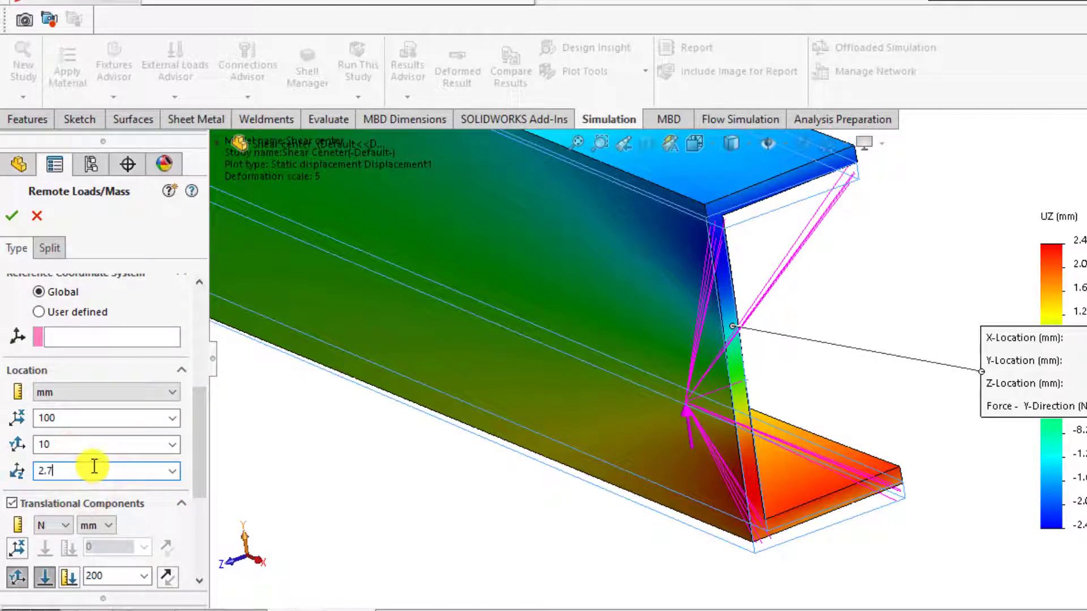
text(75)
click(11, 216)
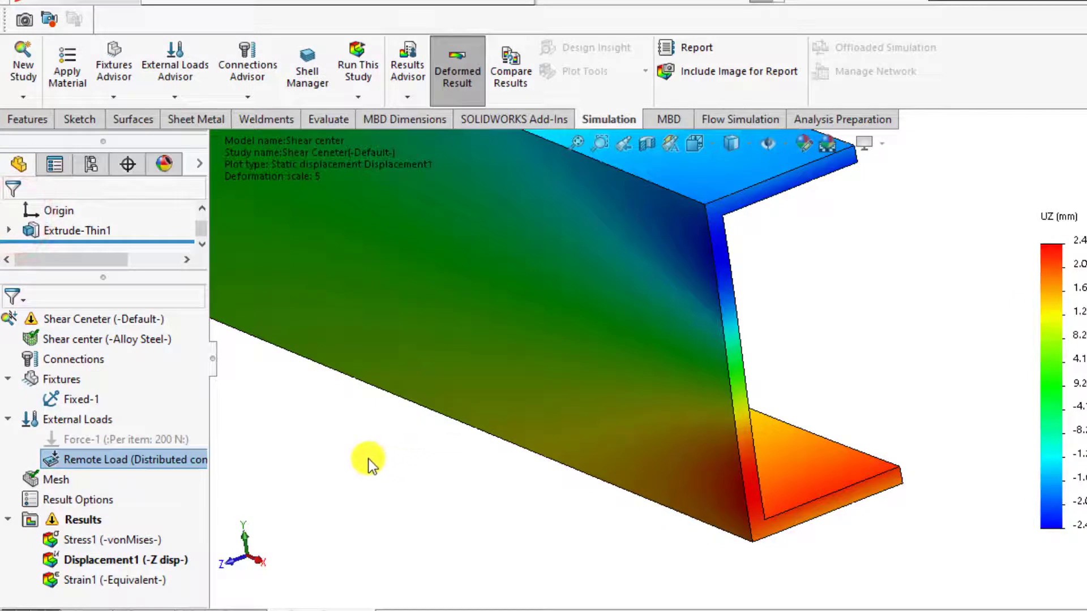
click(358, 65)
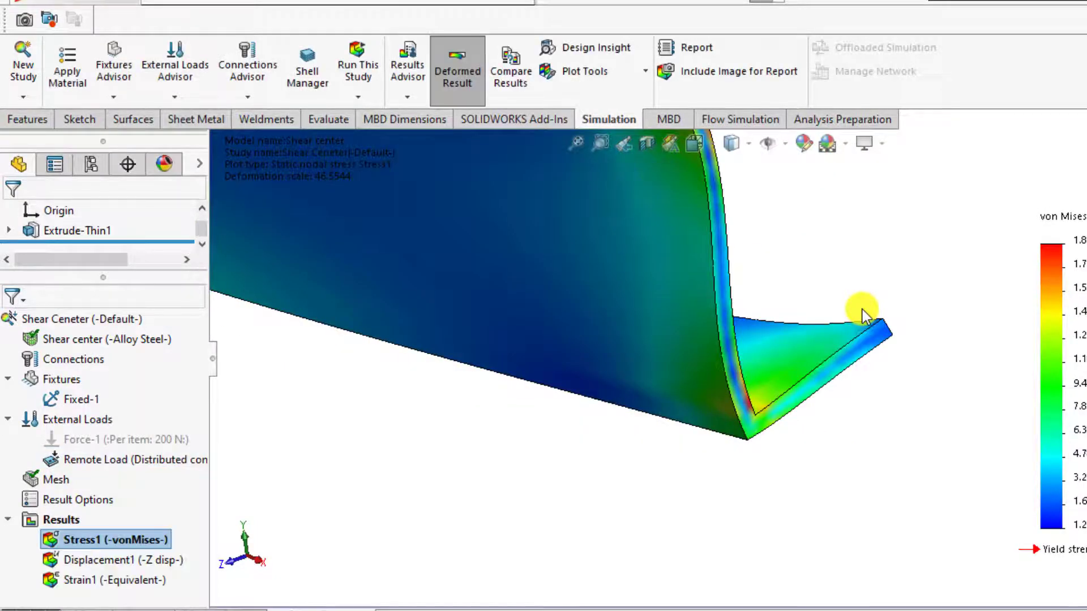
click(111, 560)
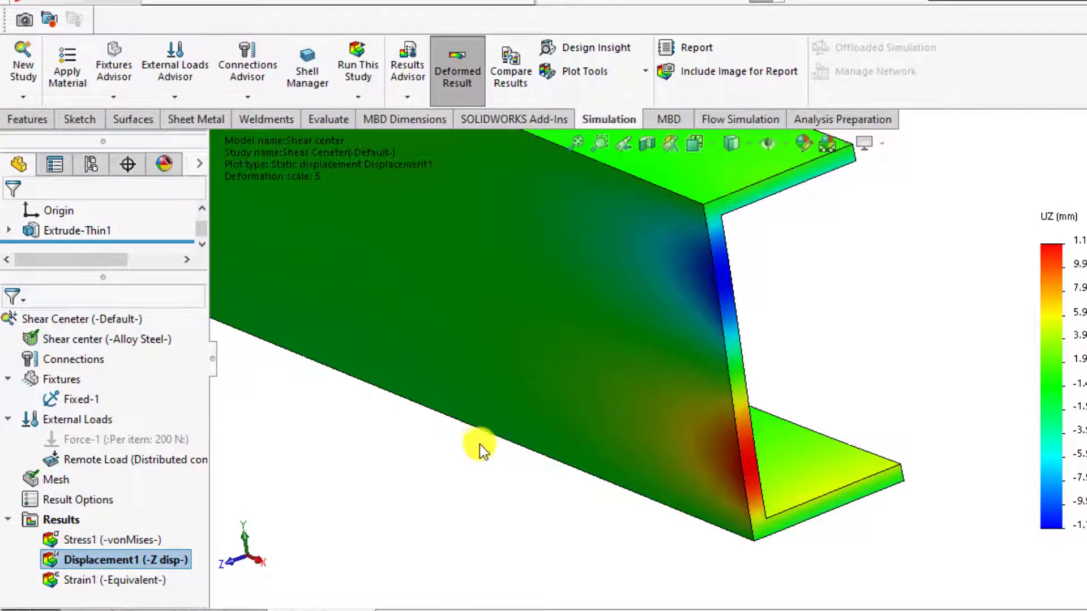
Step: Probe nodes 467 and 816 at the flange corners, reading UZ 3.627e-04 and -4.139e-04 mm
right_click(138, 560)
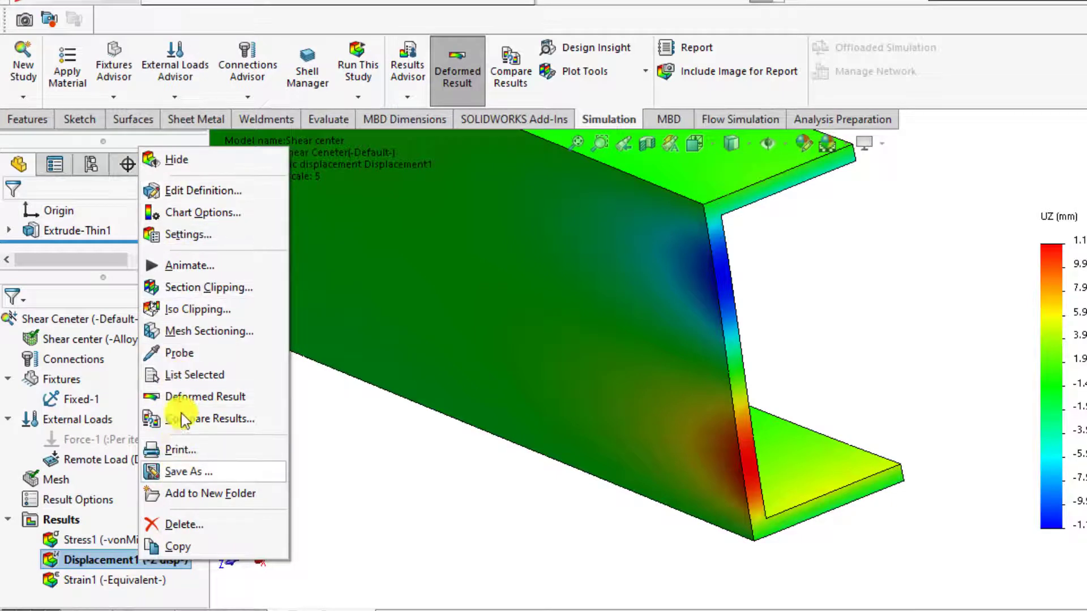
click(187, 354)
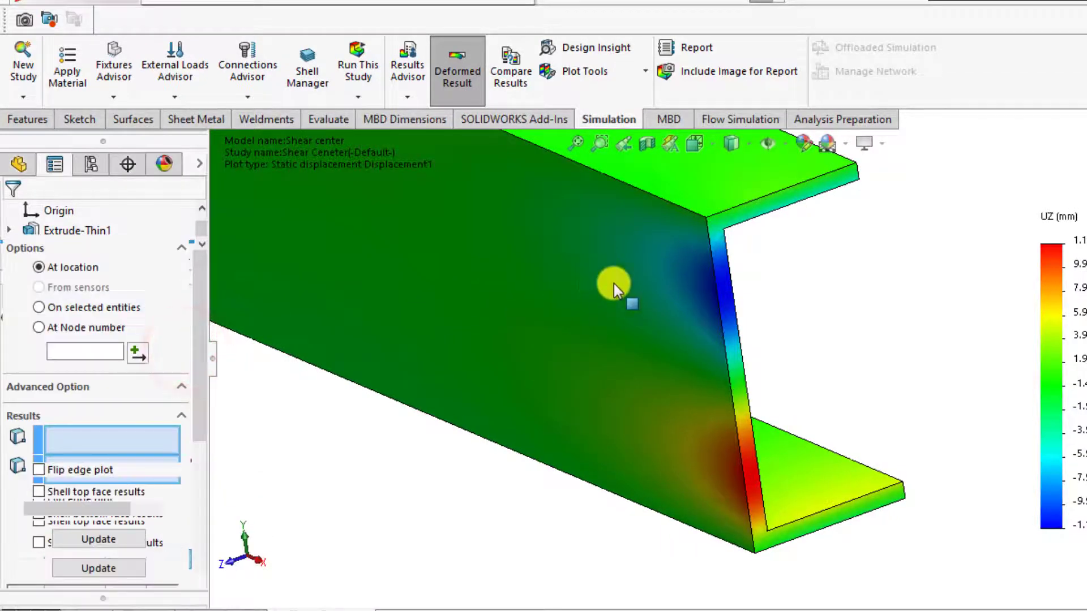
click(706, 216)
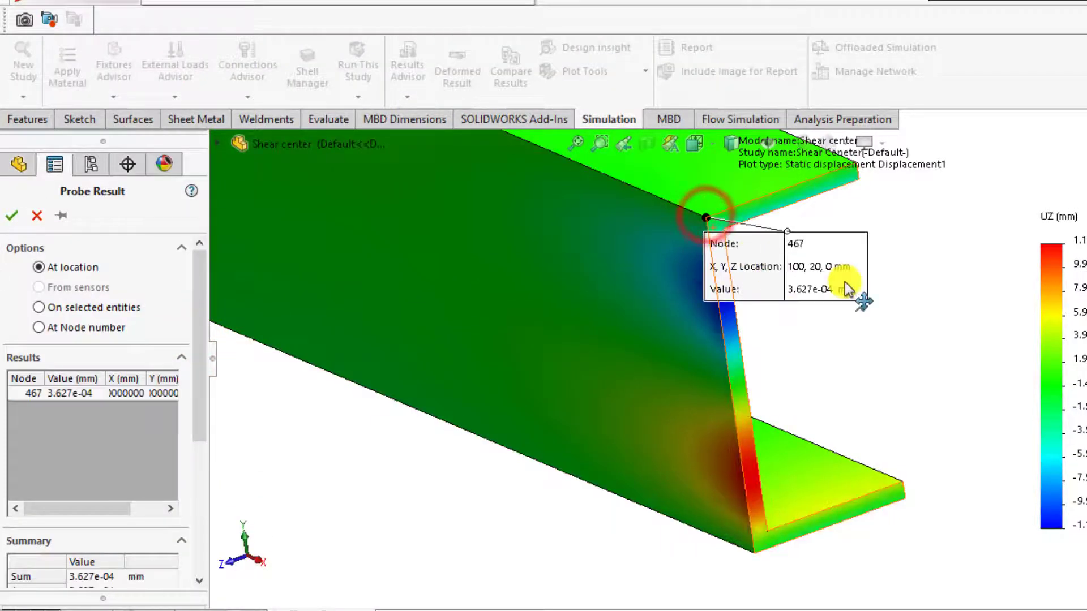
drag(828, 281, 992, 241)
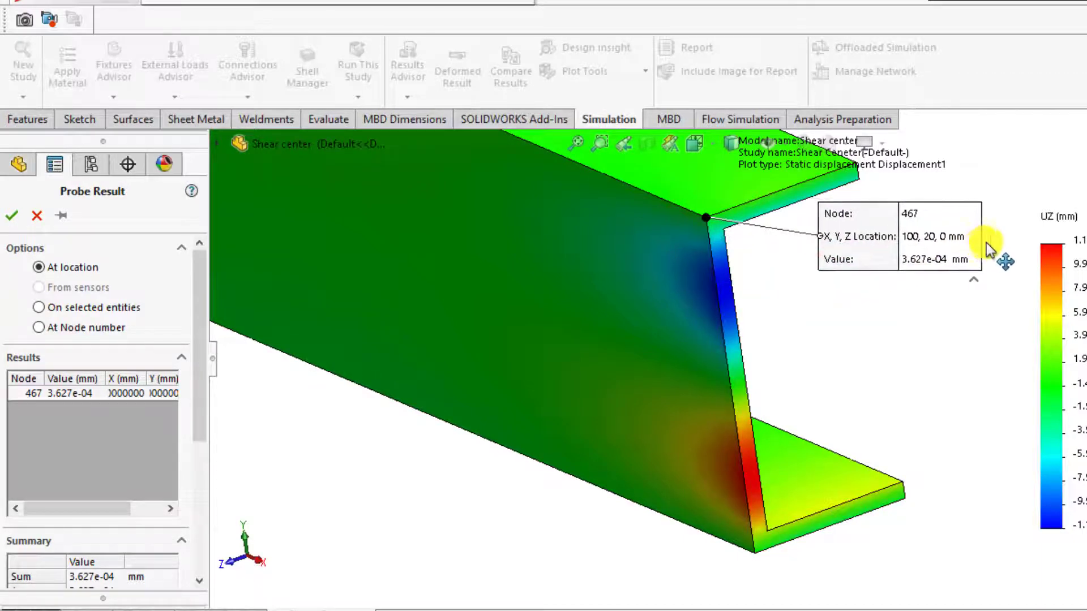
click(755, 555)
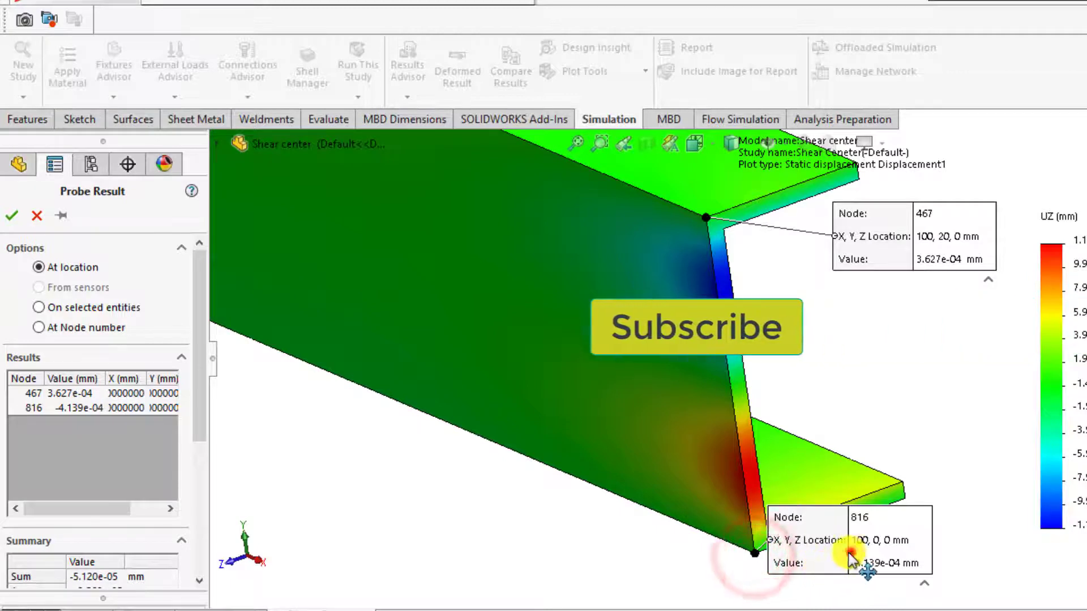
drag(849, 555, 499, 552)
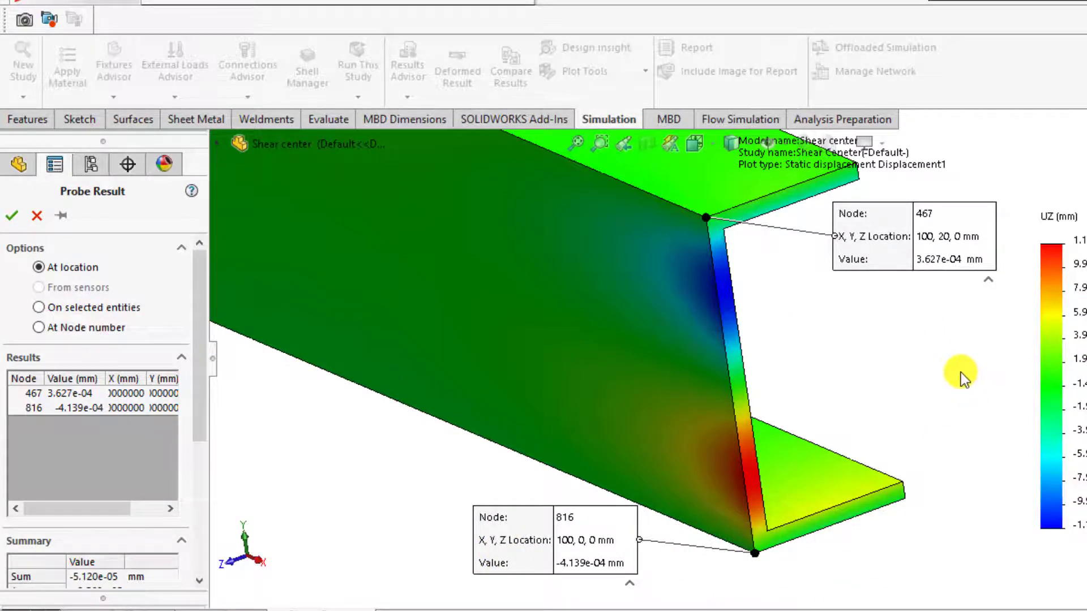